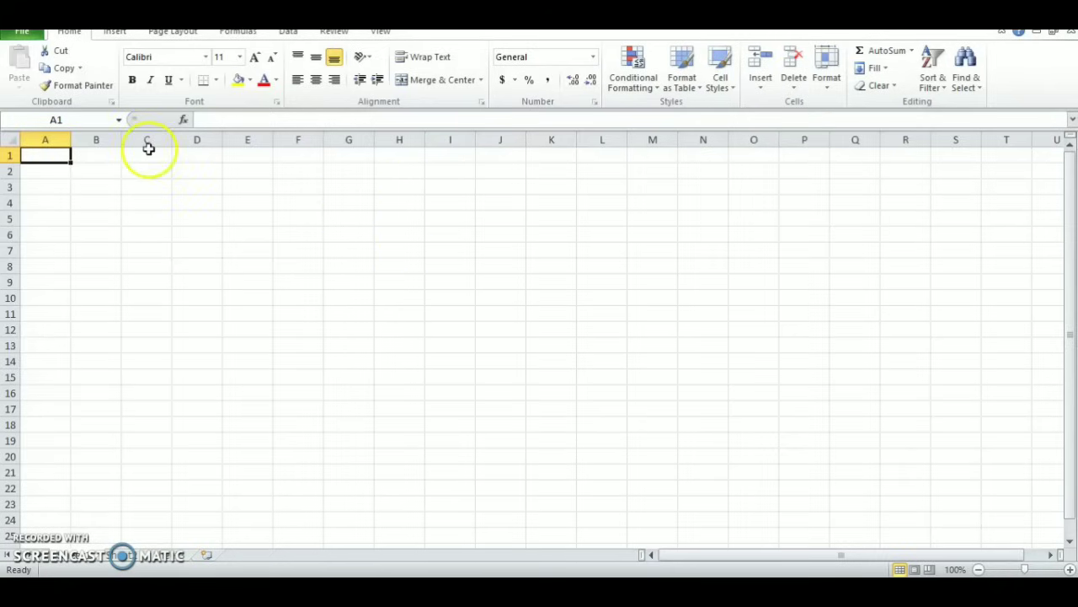
Set the worksheet's page margins to the Narrow preset.
{"action": "left_click", "coordinate": [175, 34]}
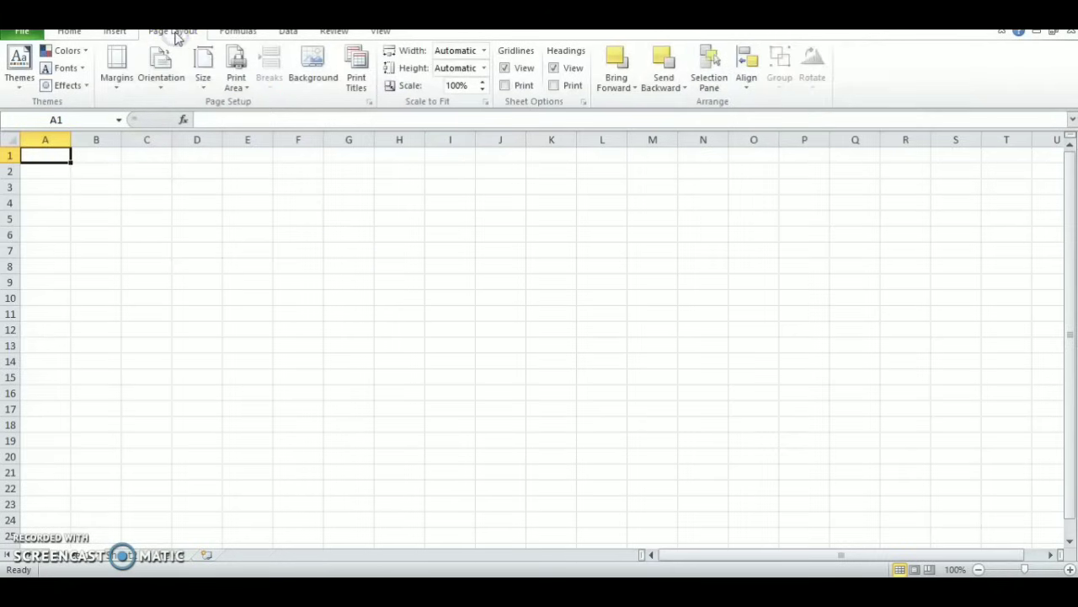
{"action": "left_click", "coordinate": [130, 88]}
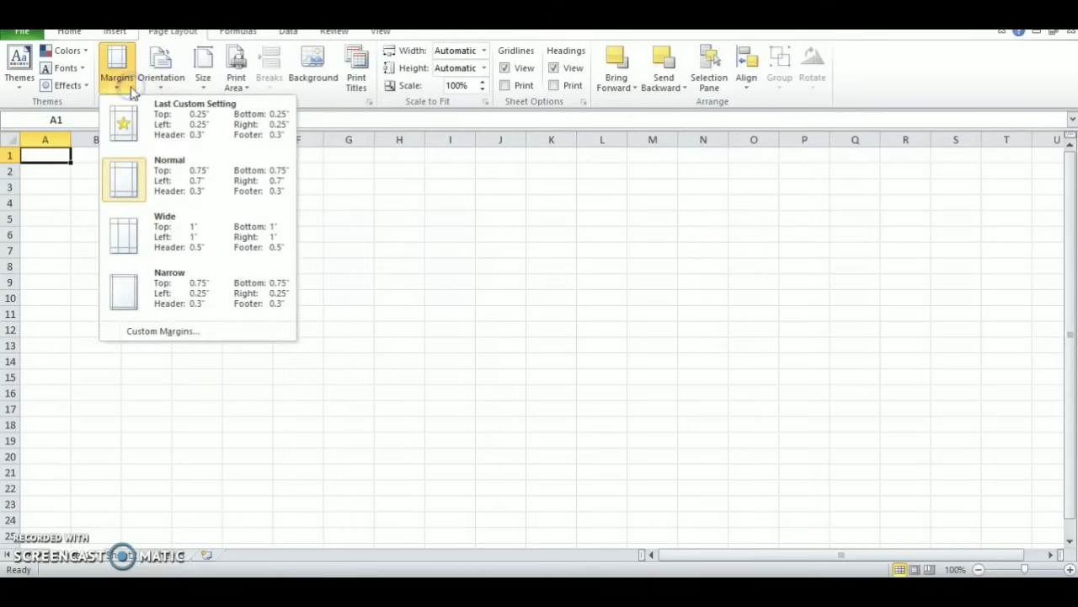
{"action": "left_click", "coordinate": [192, 300]}
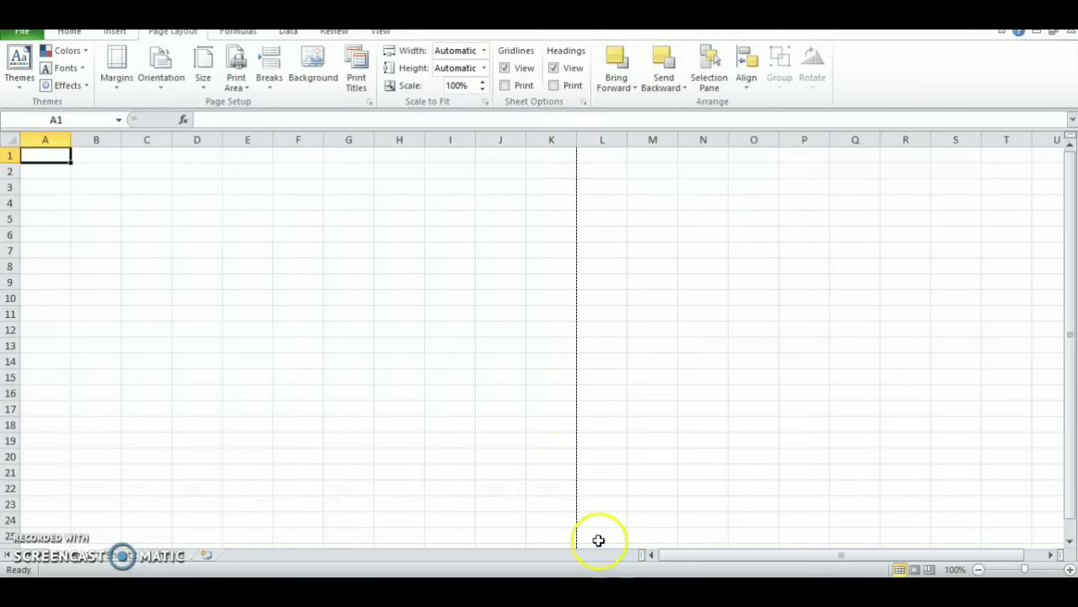
Zoom the sheet out to 30% to view the page boundaries.
{"action": "left_click", "coordinate": [978, 572]}
{"action": "left_click", "coordinate": [978, 571]}
{"action": "left_click", "coordinate": [978, 571]}
{"action": "left_click", "coordinate": [977, 570]}
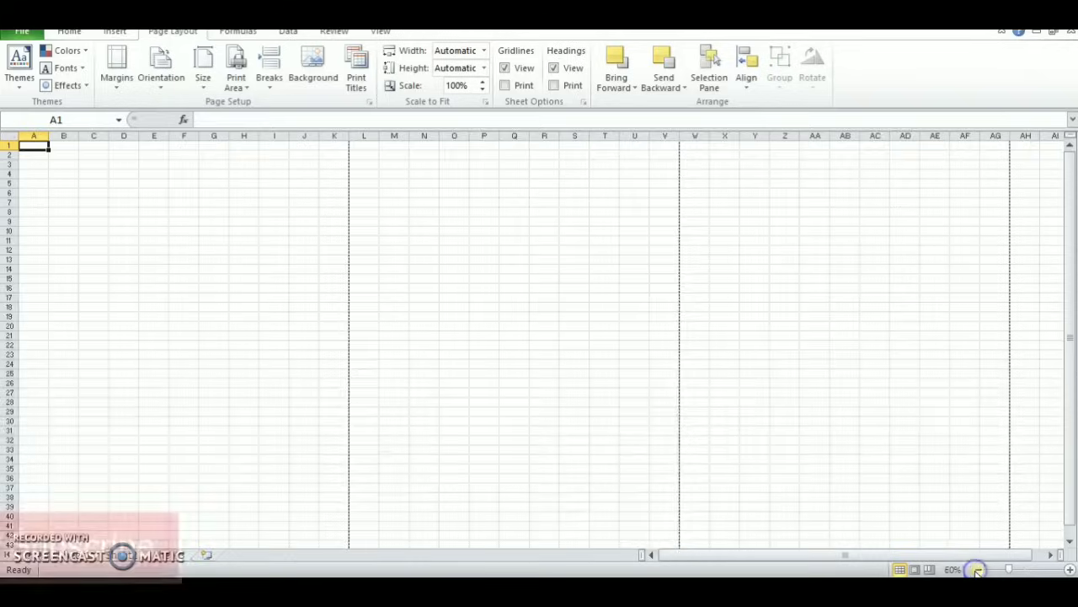
{"action": "left_click", "coordinate": [977, 571]}
{"action": "left_click", "coordinate": [977, 570]}
{"action": "left_click", "coordinate": [976, 570]}
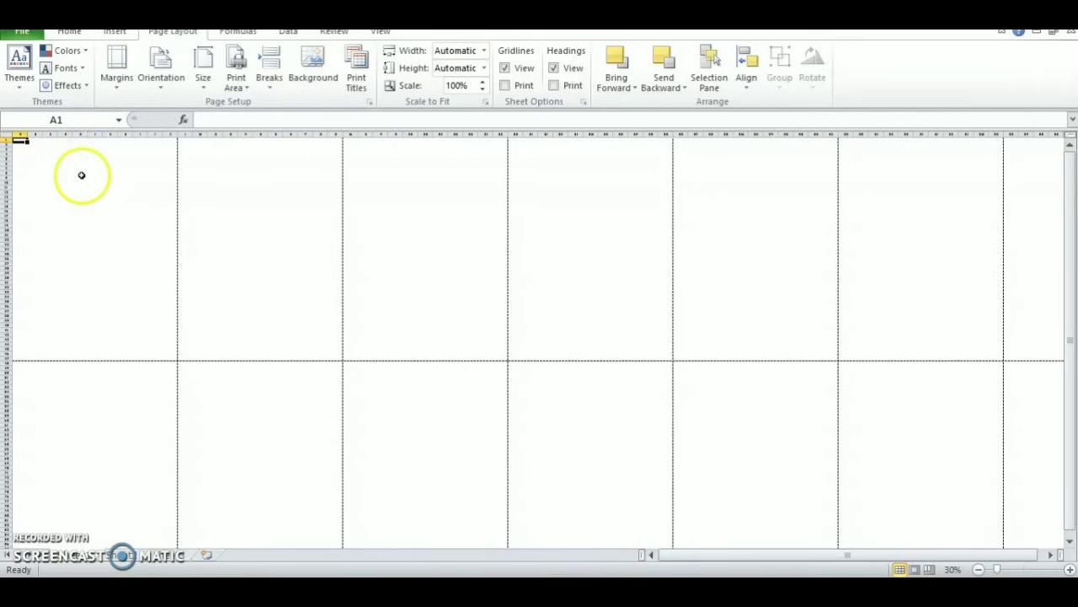
Examine the first four page areas, two across and two down, by selecting a cell in each.
{"action": "left_click", "coordinate": [94, 144]}
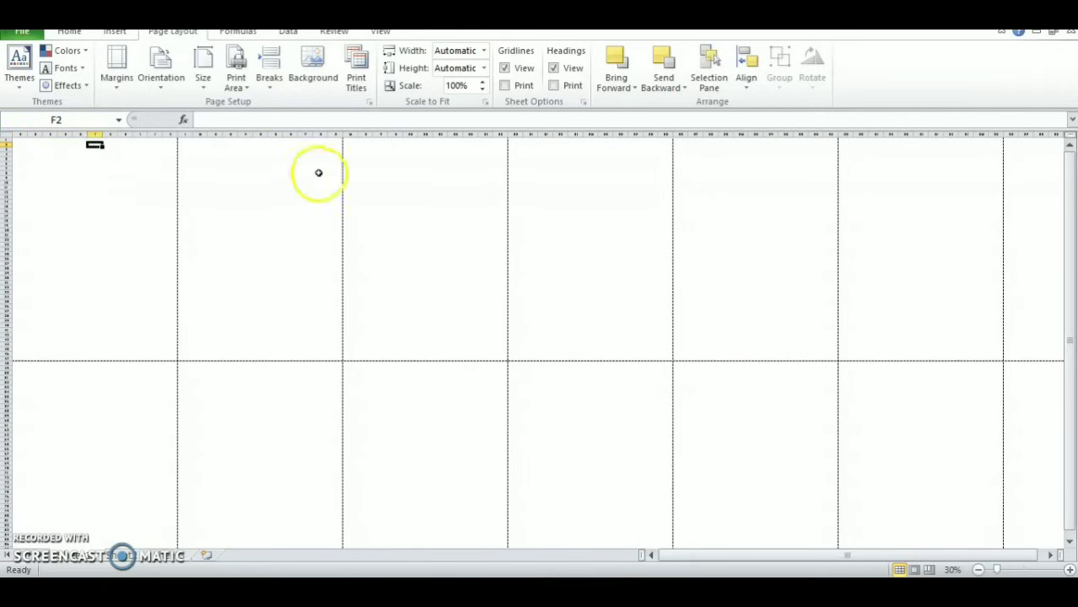
{"action": "left_click", "coordinate": [261, 150]}
{"action": "left_click", "coordinate": [247, 376]}
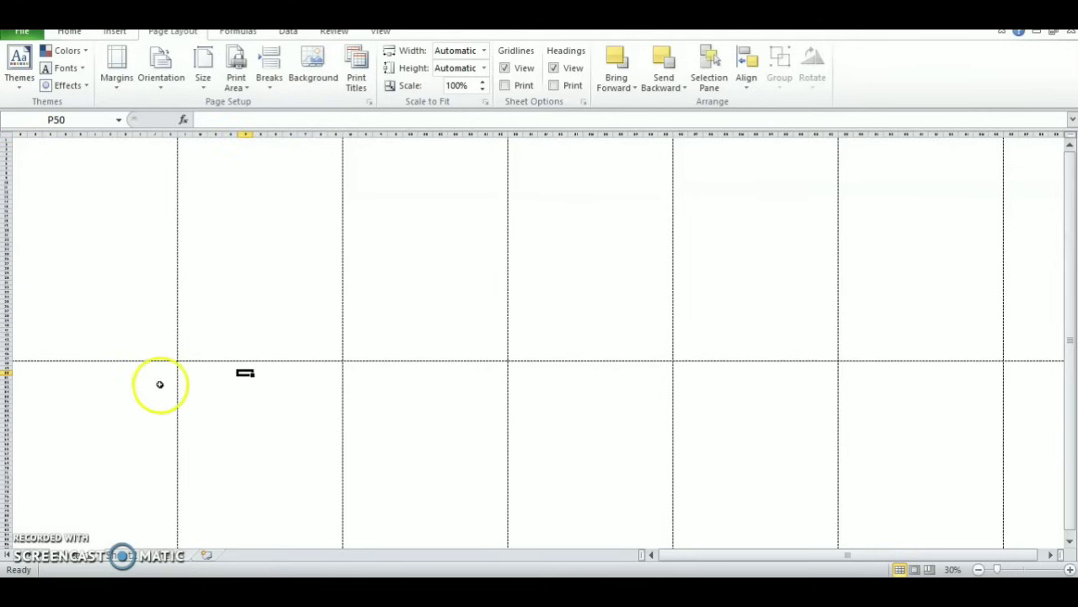
{"action": "left_click", "coordinate": [106, 379]}
{"action": "left_click", "coordinate": [93, 150]}
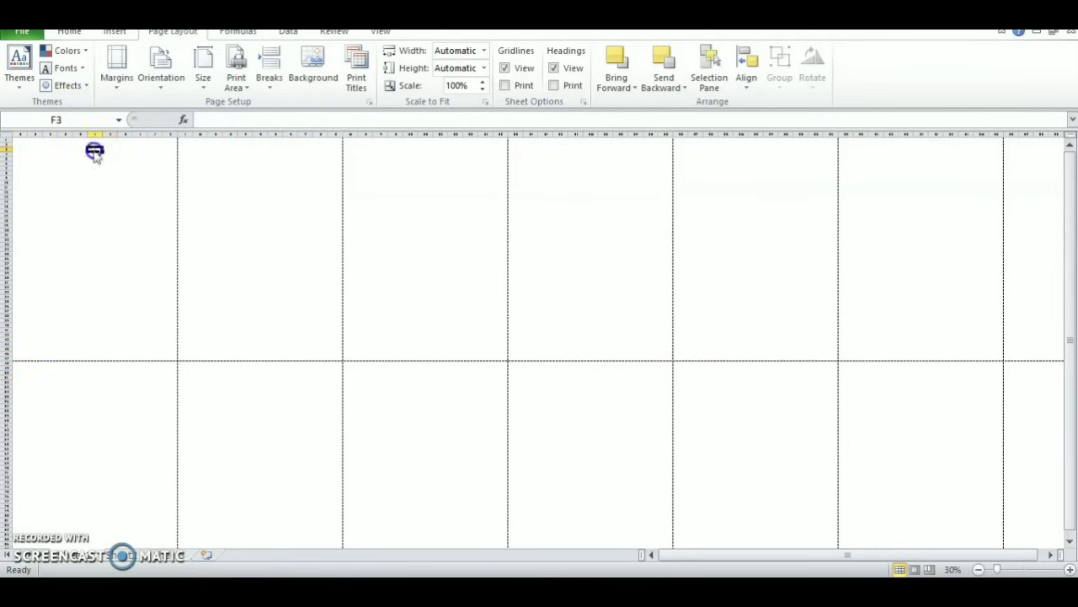
{"action": "left_click", "coordinate": [261, 145]}
{"action": "left_click", "coordinate": [255, 388]}
{"action": "left_click", "coordinate": [89, 378]}
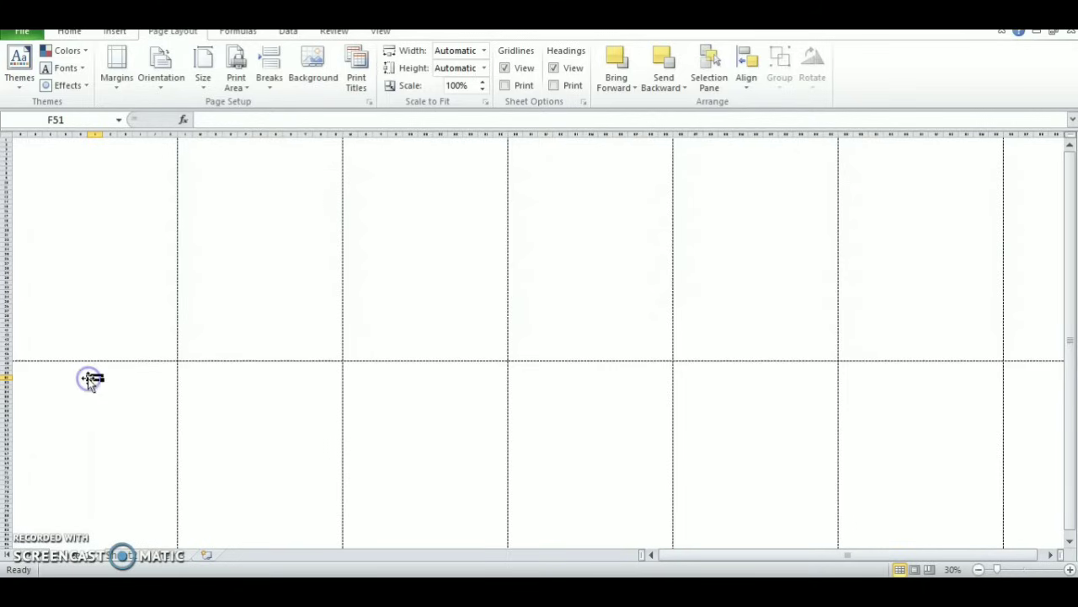
{"action": "left_click", "coordinate": [95, 151]}
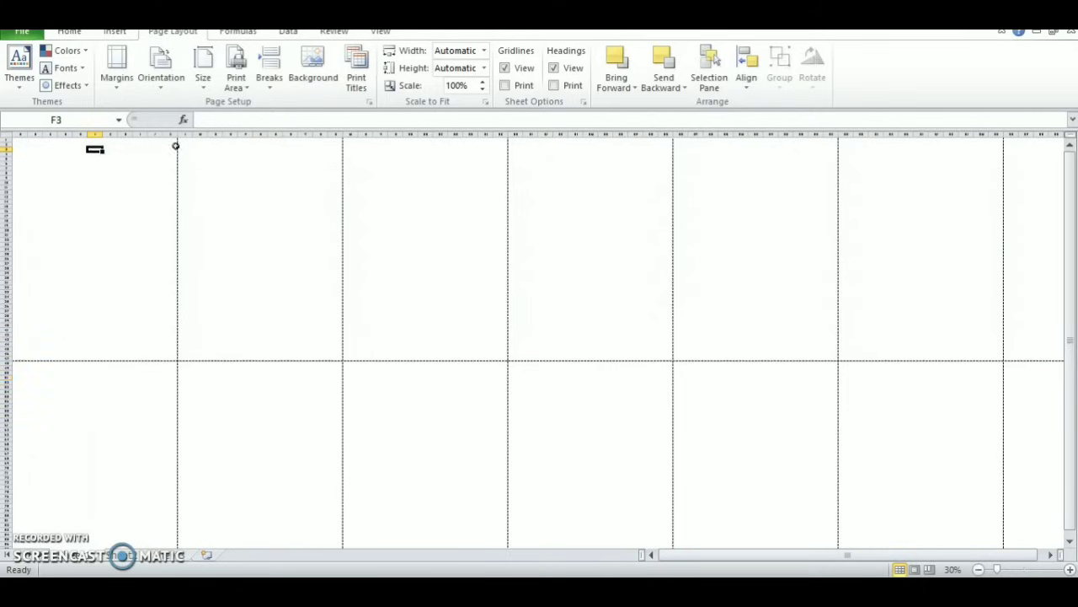
{"action": "left_click", "coordinate": [251, 146]}
{"action": "left_click", "coordinate": [261, 385]}
{"action": "left_click", "coordinate": [93, 378]}
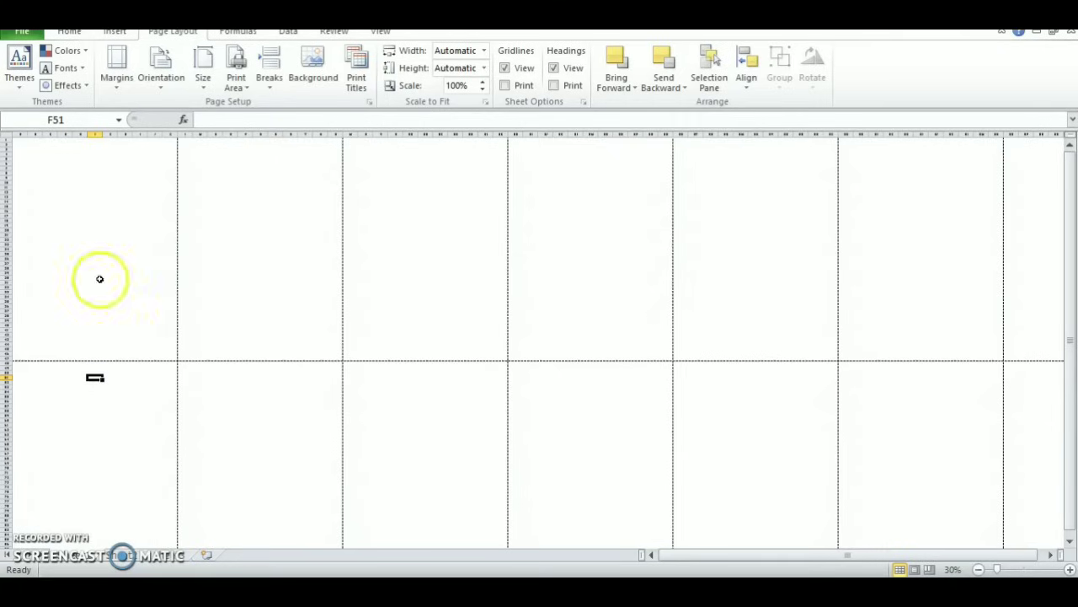
Insert the picture "flo" from the Desktop and move it to the upper-left corner of the first page.
{"action": "left_click", "coordinate": [118, 32]}
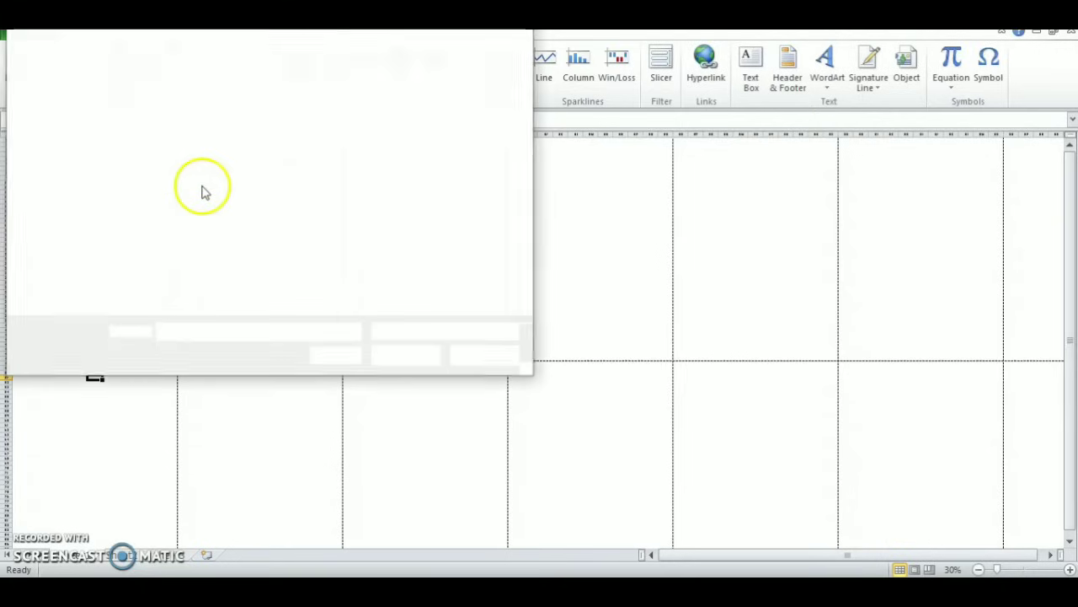
{"action": "left_click", "coordinate": [51, 105]}
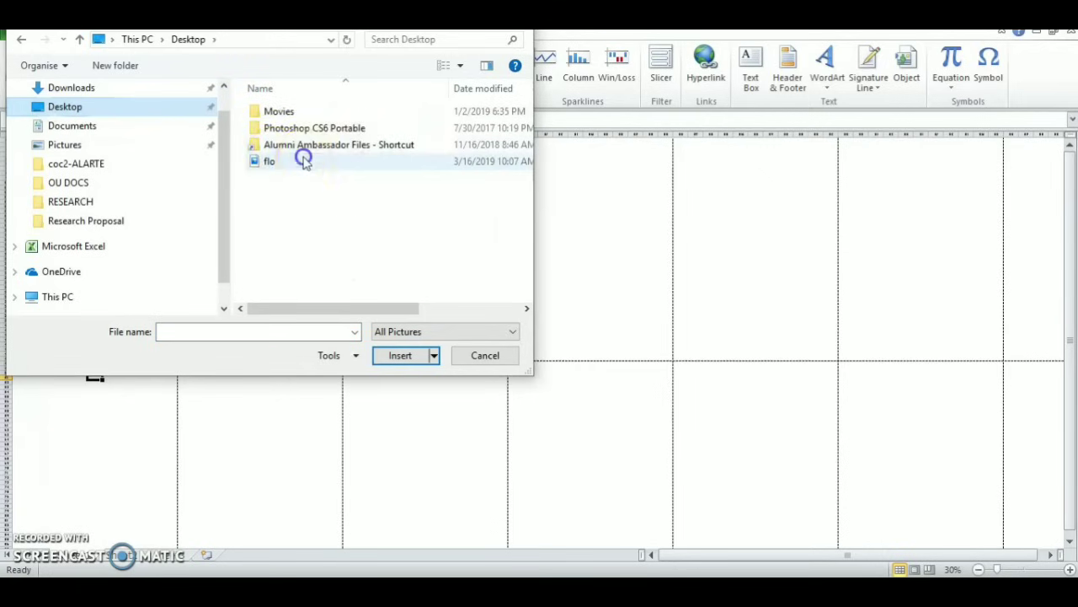
{"action": "double_click", "coordinate": [304, 160]}
{"action": "left_click_drag", "start_coordinate": [132, 397], "coordinate": [90, 181]}
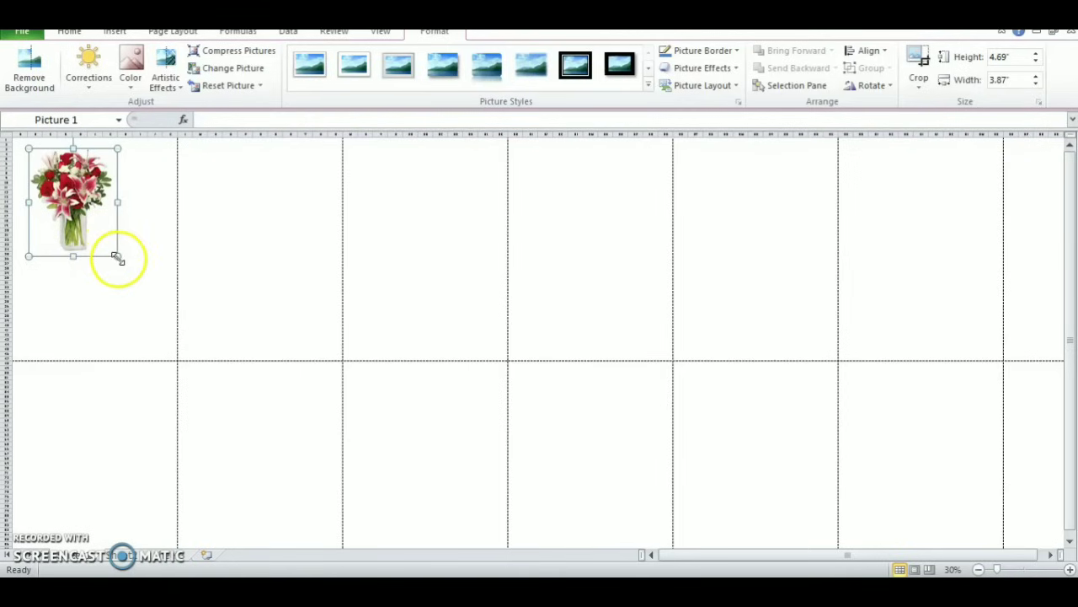
Enlarge the flower picture to about 18.7" high and 14.43" wide, filling a block of two by two pages.
{"action": "left_click_drag", "start_coordinate": [118, 256], "coordinate": [317, 487]}
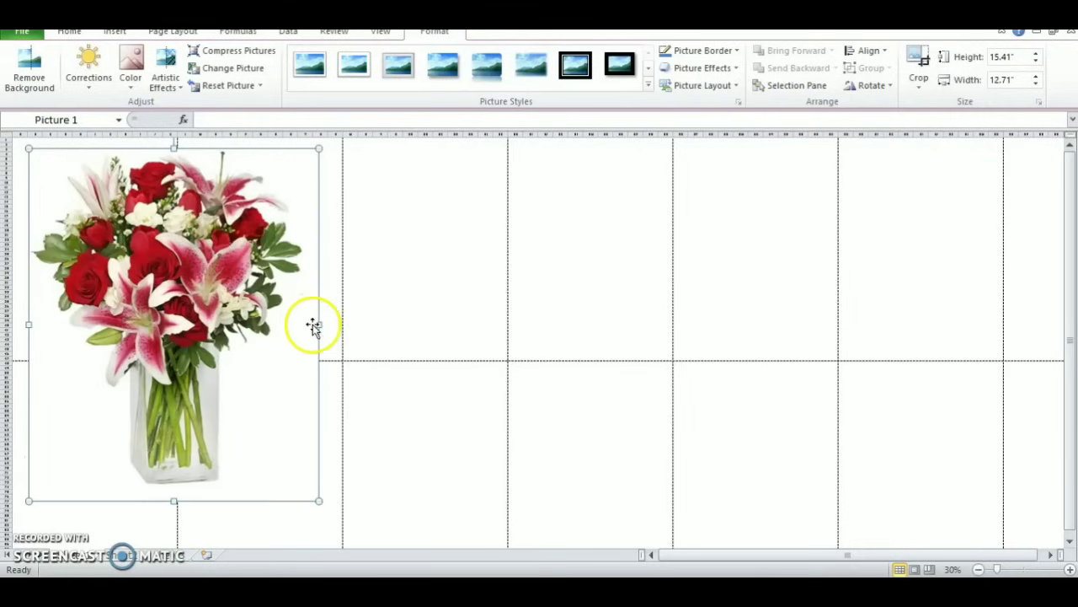
{"action": "left_click_drag", "start_coordinate": [315, 325], "coordinate": [331, 329]}
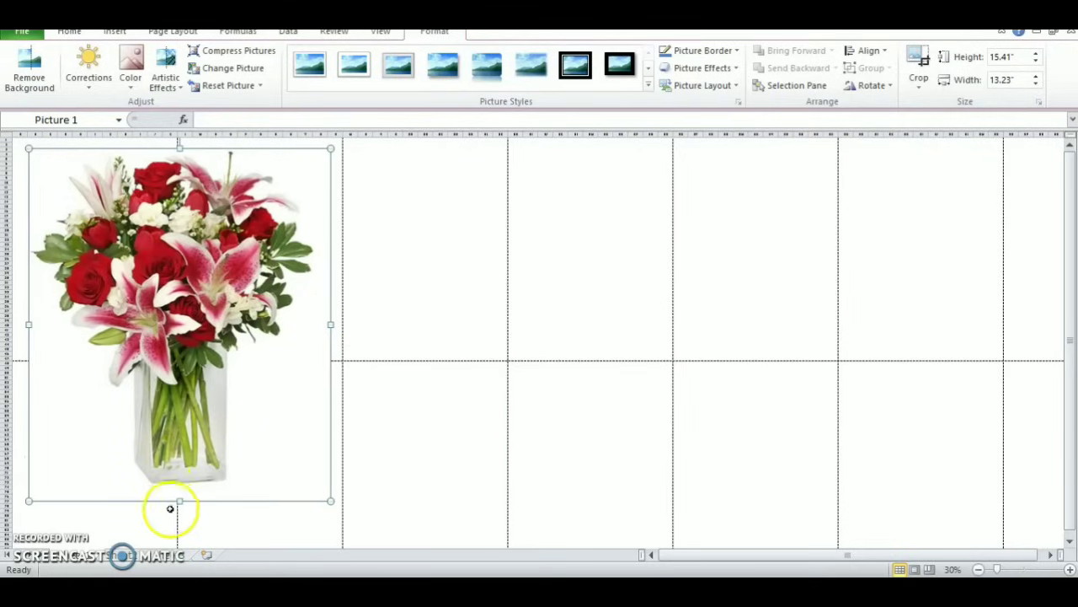
{"action": "left_click", "coordinate": [978, 570]}
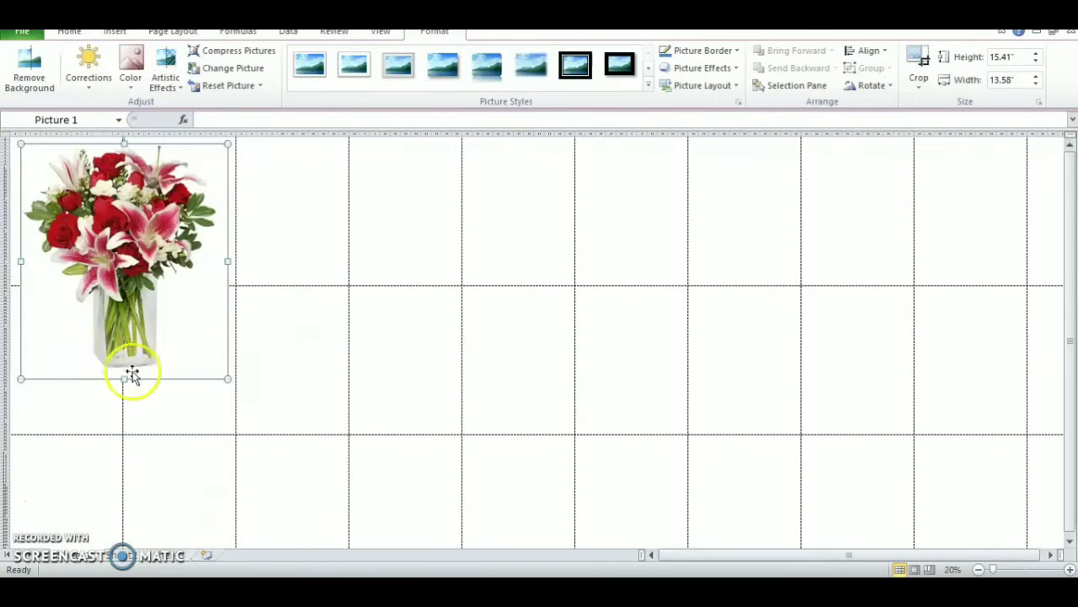
{"action": "left_click_drag", "start_coordinate": [122, 382], "coordinate": [123, 418]}
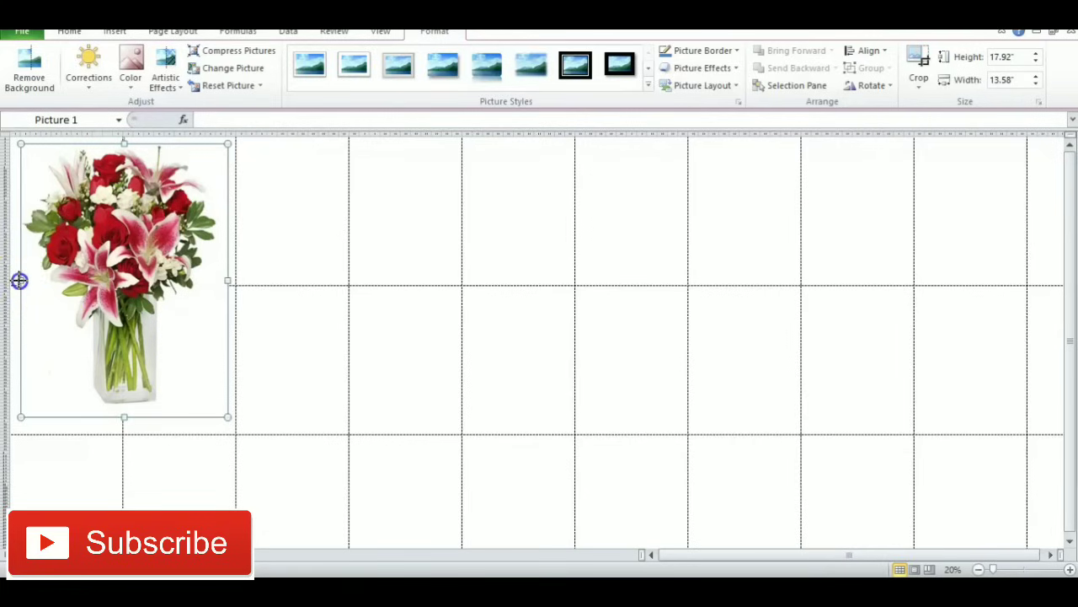
{"action": "left_click_drag", "start_coordinate": [19, 279], "coordinate": [11, 281]}
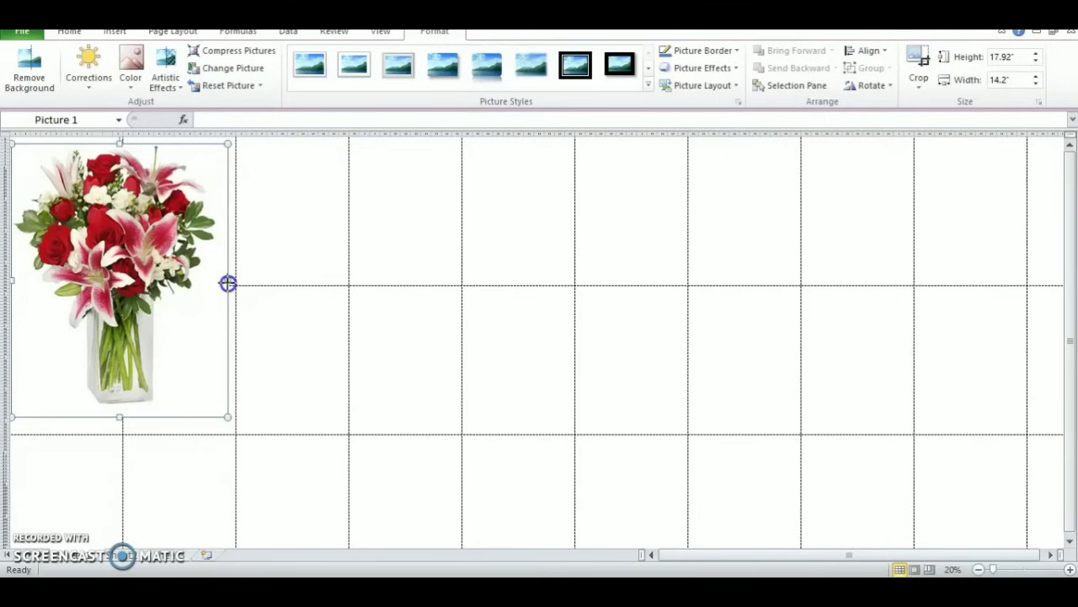
{"action": "left_click_drag", "start_coordinate": [231, 283], "coordinate": [235, 283]}
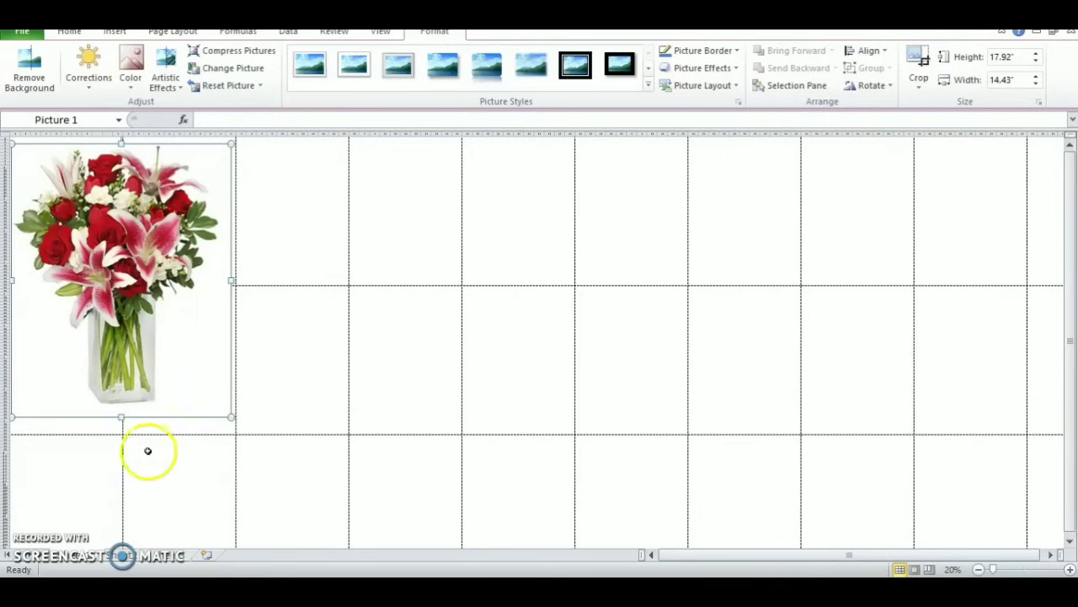
{"action": "left_click_drag", "start_coordinate": [121, 416], "coordinate": [120, 430]}
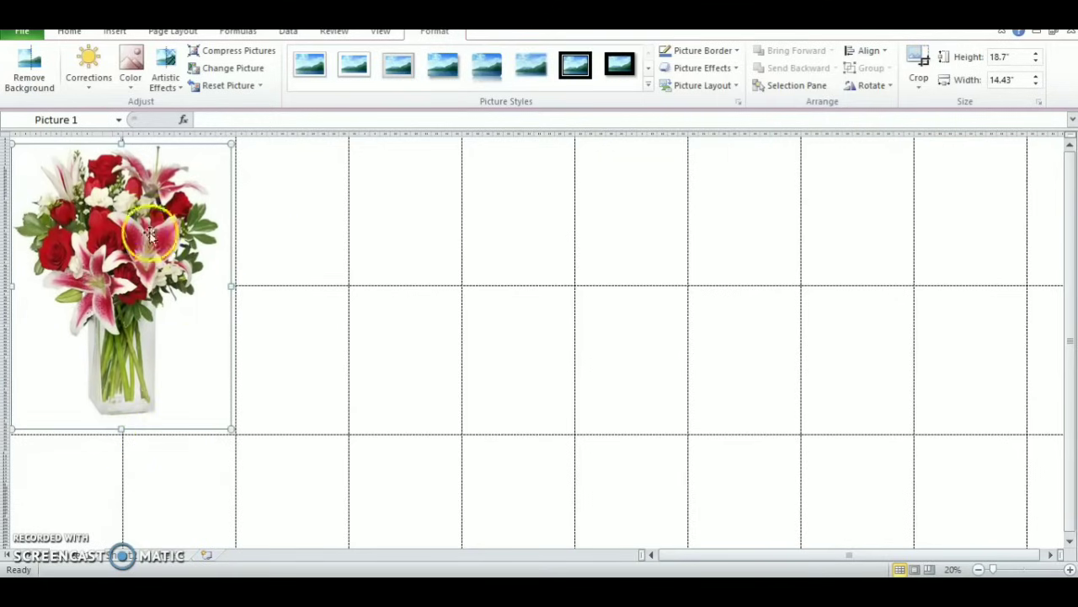
Check all four pages of the split picture in the print preview, and return to the sheet.
{"action": "left_click", "coordinate": [22, 32]}
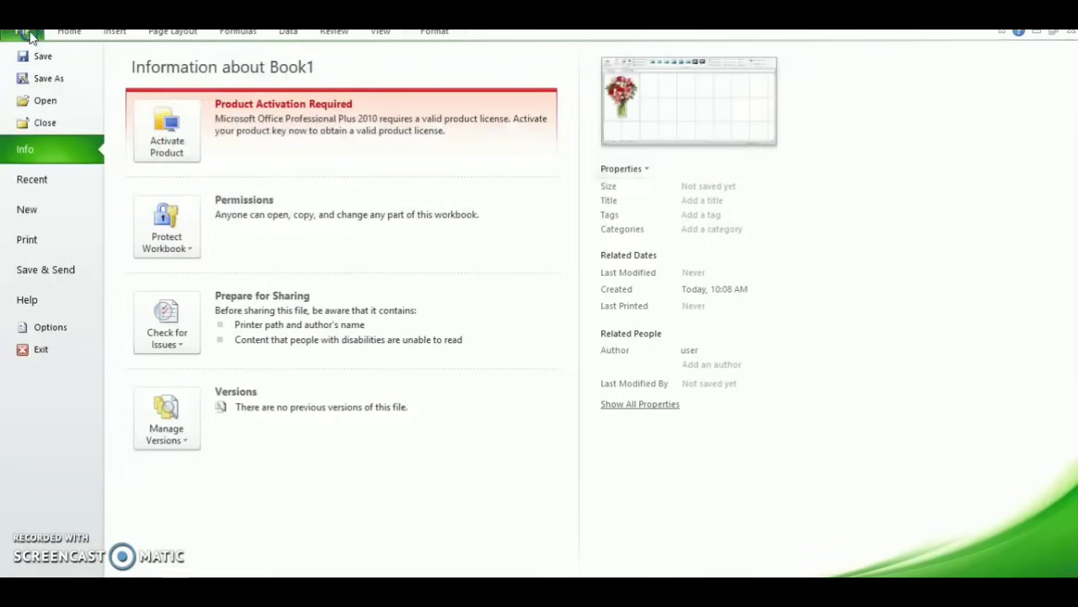
{"action": "left_click", "coordinate": [63, 239]}
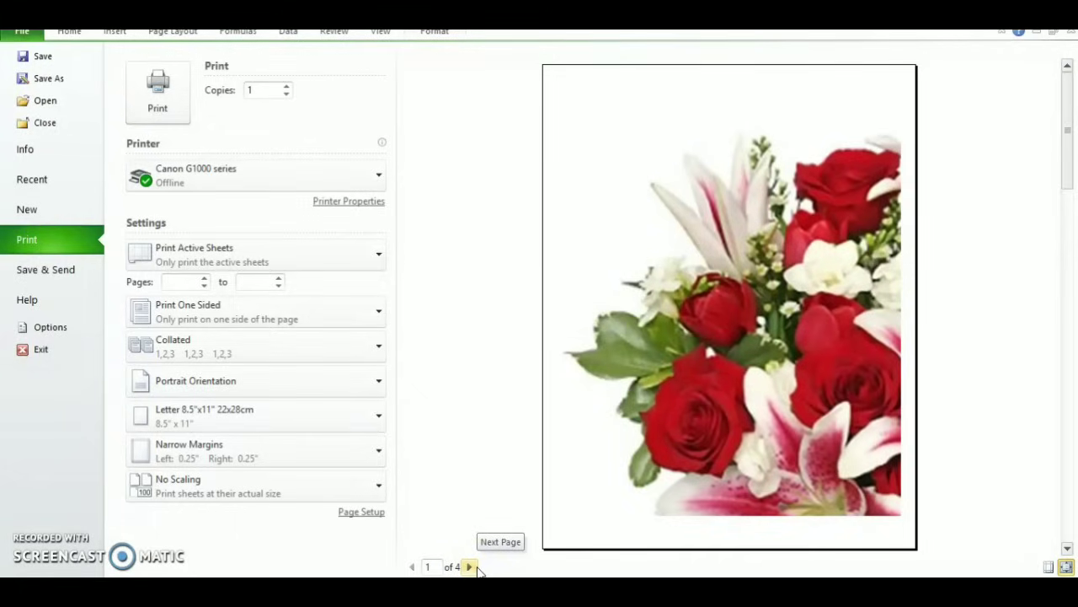
{"action": "left_click", "coordinate": [469, 567]}
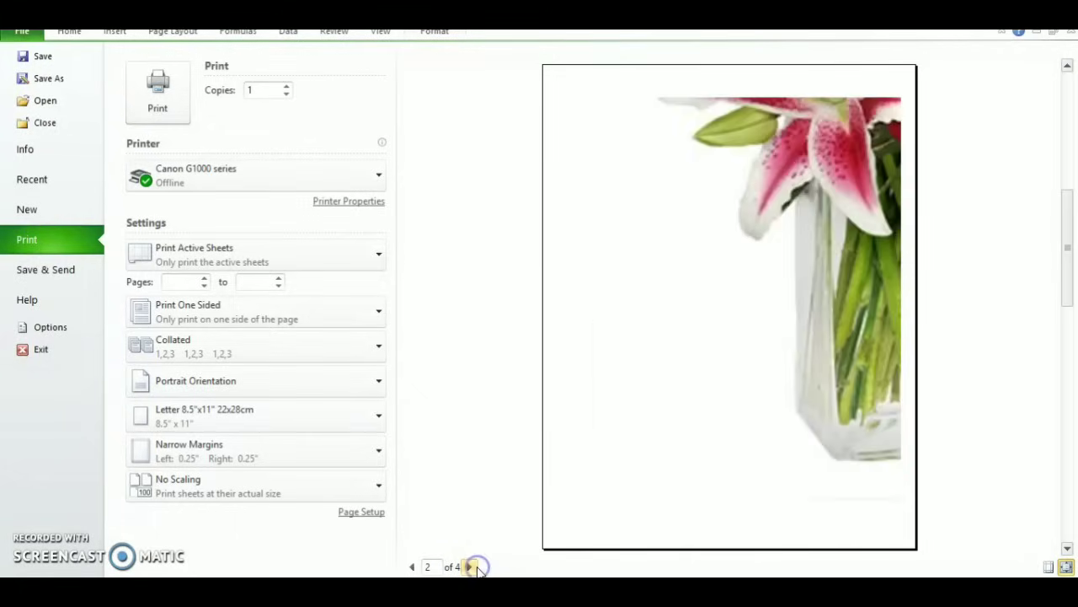
{"action": "left_click", "coordinate": [471, 567]}
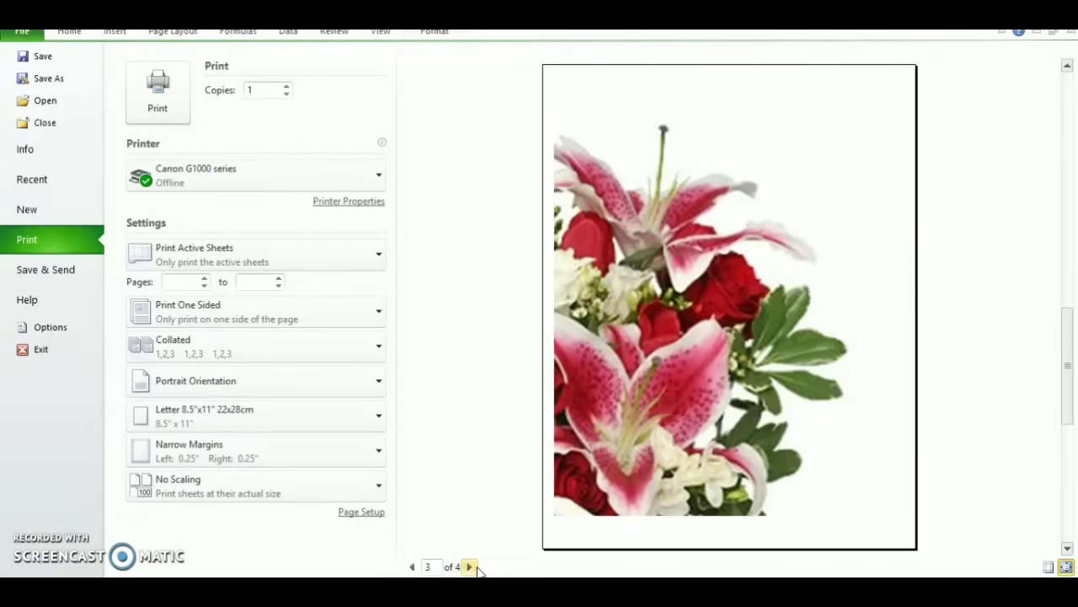
{"action": "left_click", "coordinate": [470, 567]}
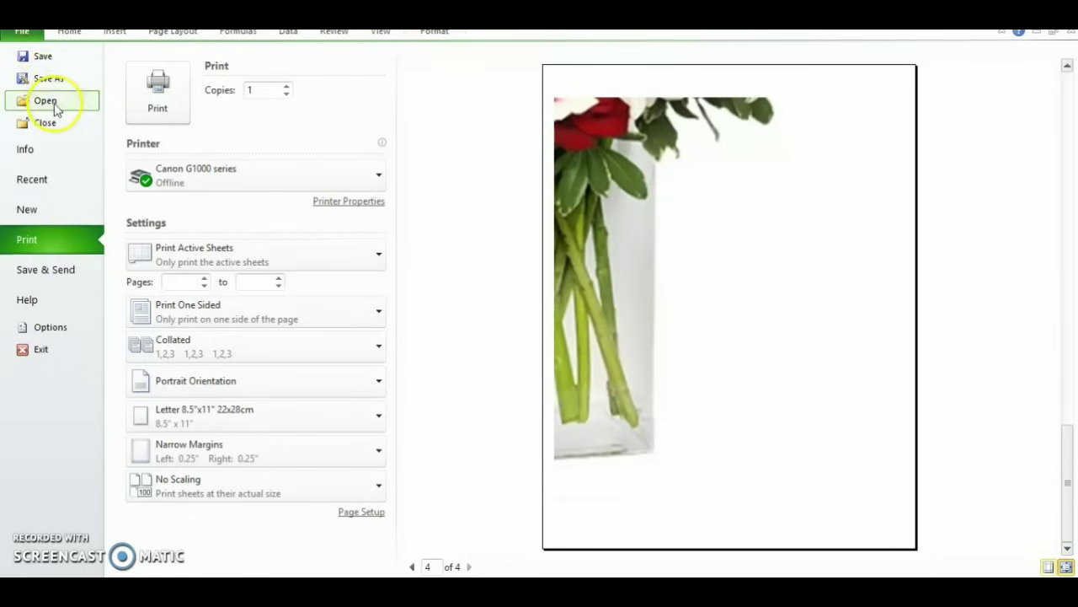
{"action": "key", "text": "Escape"}
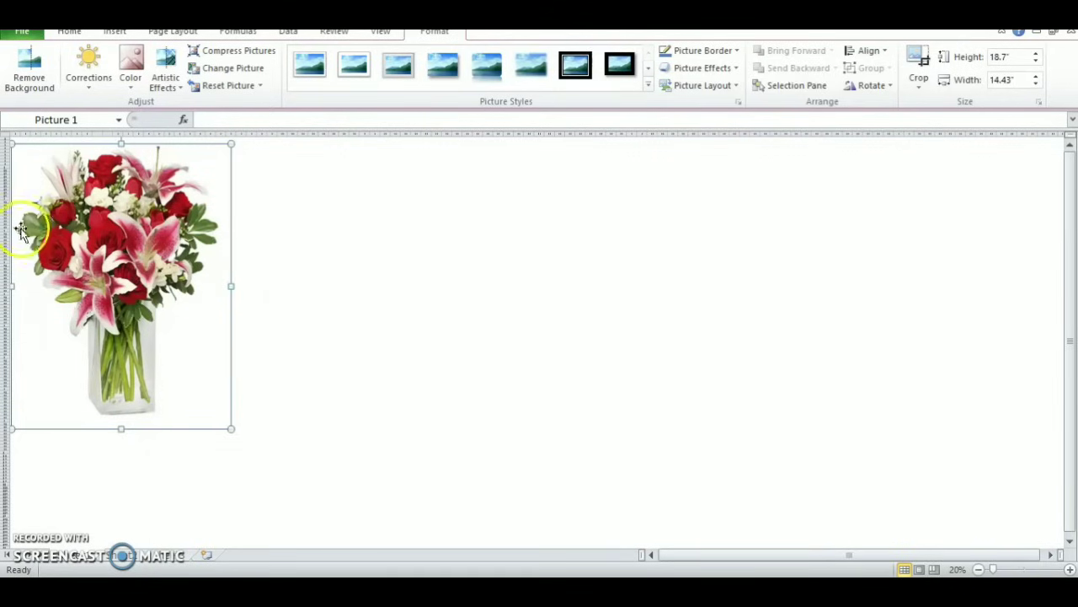
Examine the whole picture in Page Break Preview at 20% zoom, and return to Normal view.
{"action": "left_click", "coordinate": [932, 569]}
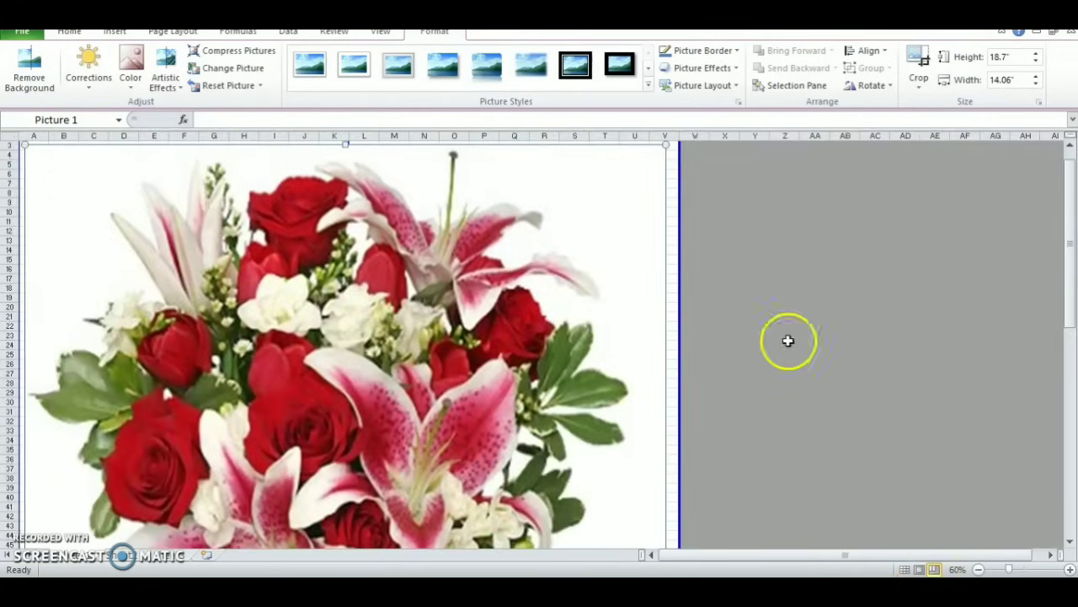
{"action": "left_click_drag", "start_coordinate": [1067, 252], "coordinate": [1035, 381]}
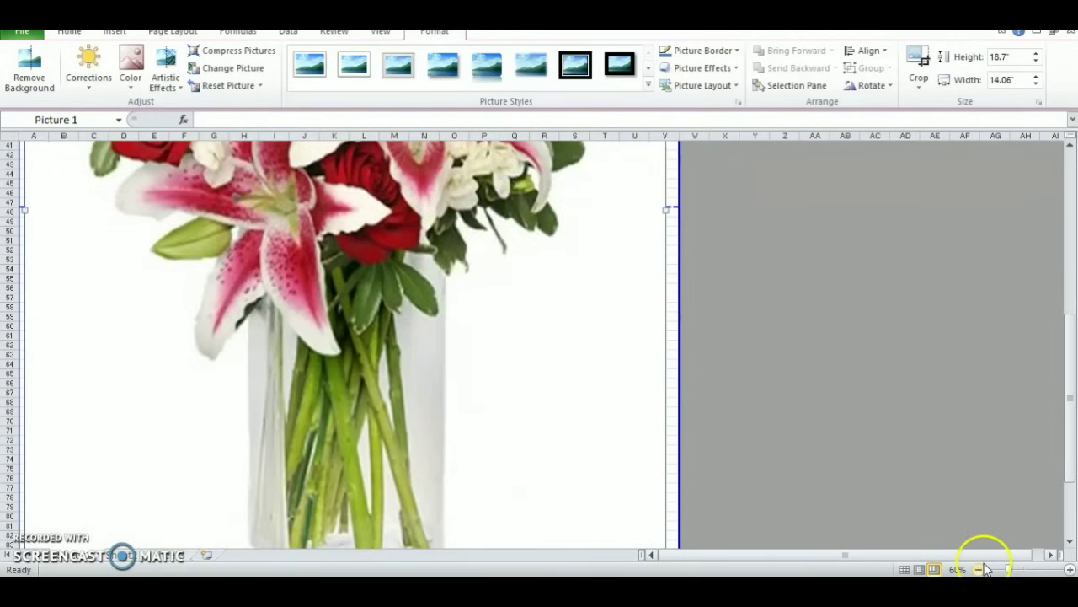
{"action": "left_click", "coordinate": [979, 569]}
{"action": "left_click", "coordinate": [979, 569]}
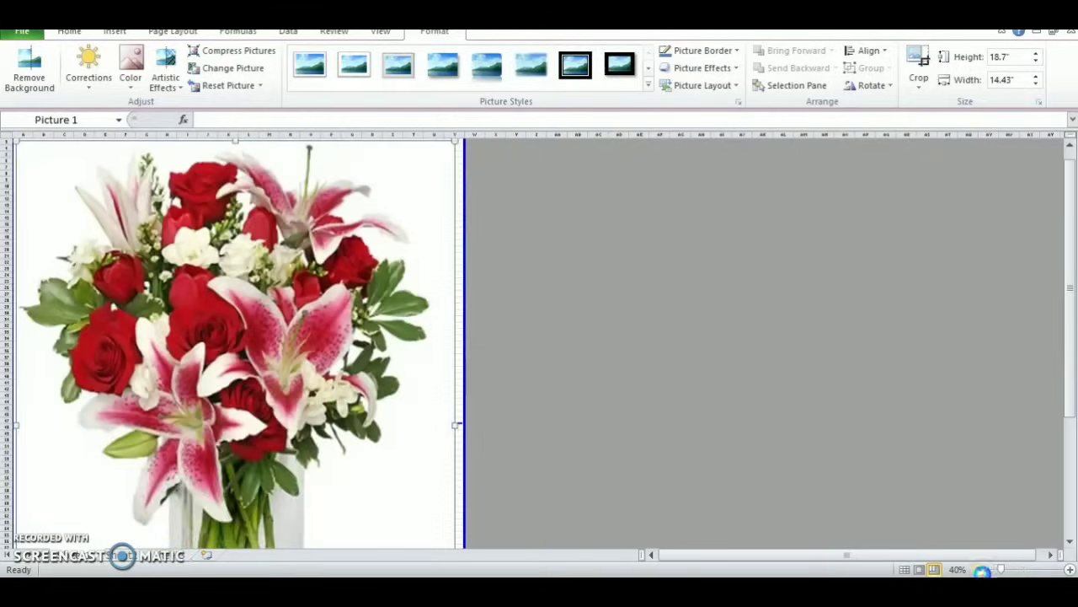
{"action": "left_click", "coordinate": [979, 569]}
{"action": "left_click", "coordinate": [979, 570]}
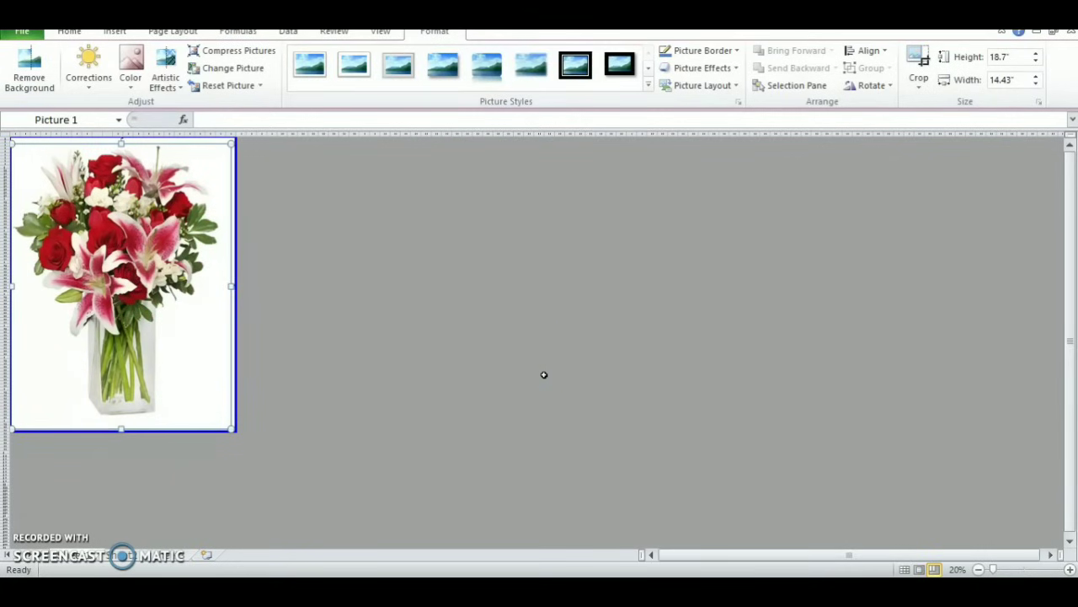
{"action": "left_click", "coordinate": [850, 517]}
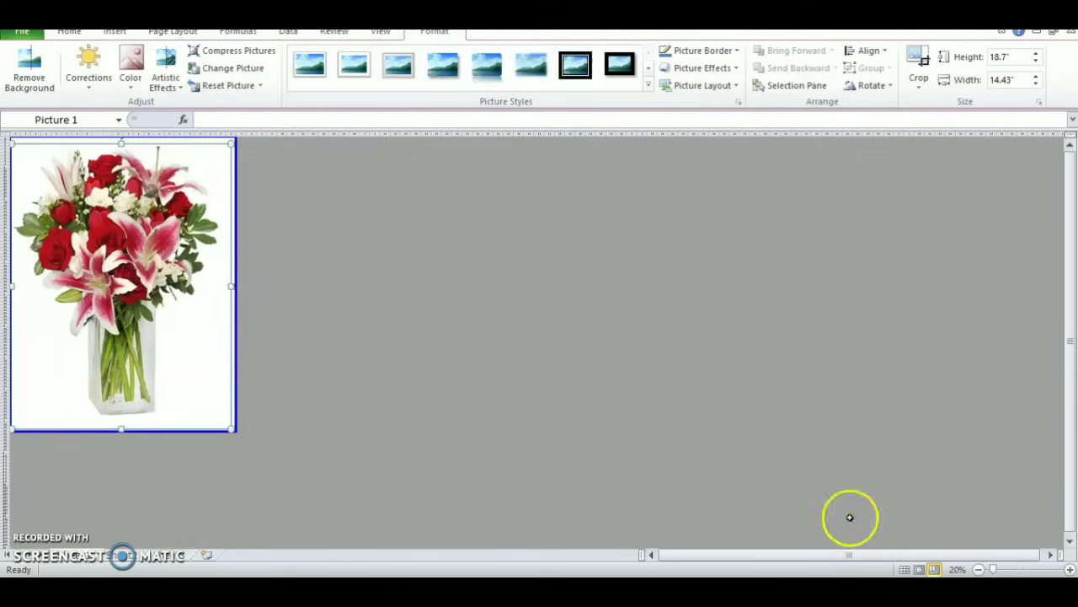
{"action": "left_click", "coordinate": [904, 569]}
{"action": "left_click", "coordinate": [175, 268]}
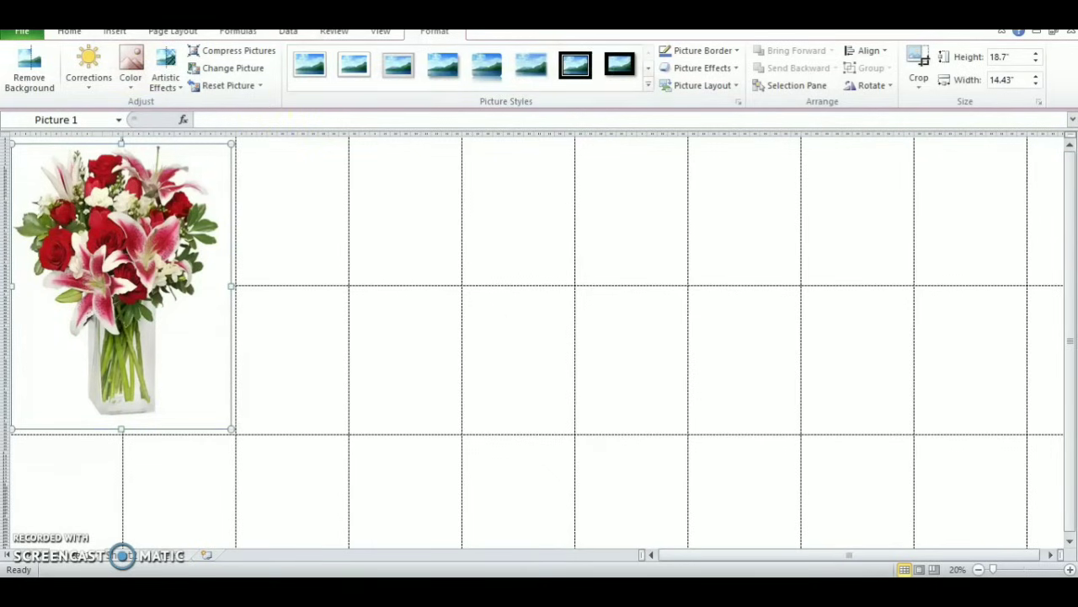
Insert a text box spanning the lower part of the flower picture, over the vase.
{"action": "left_click", "coordinate": [115, 32]}
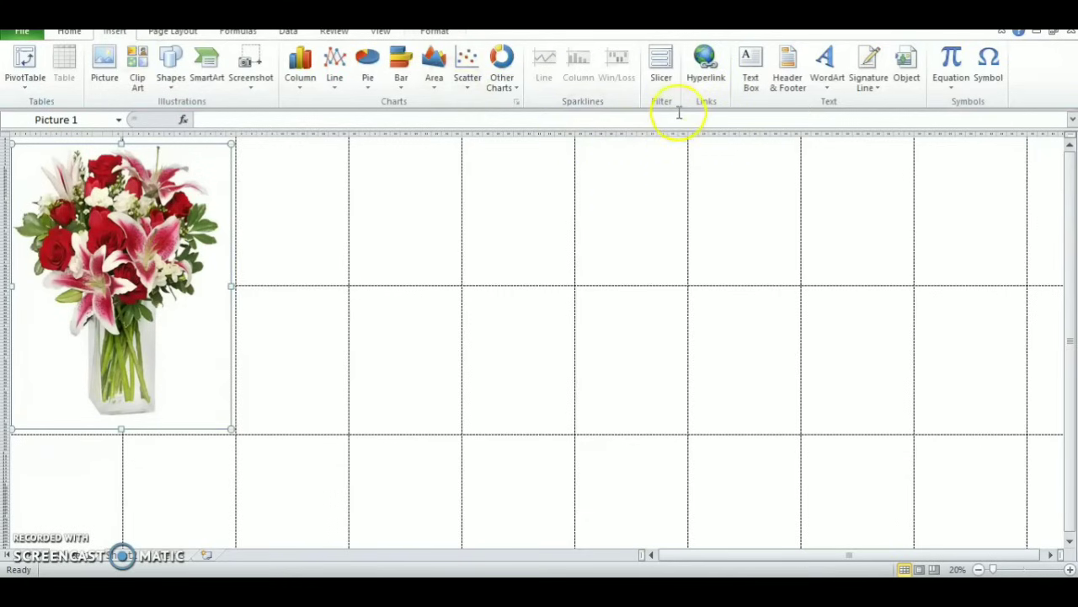
{"action": "left_click", "coordinate": [745, 76]}
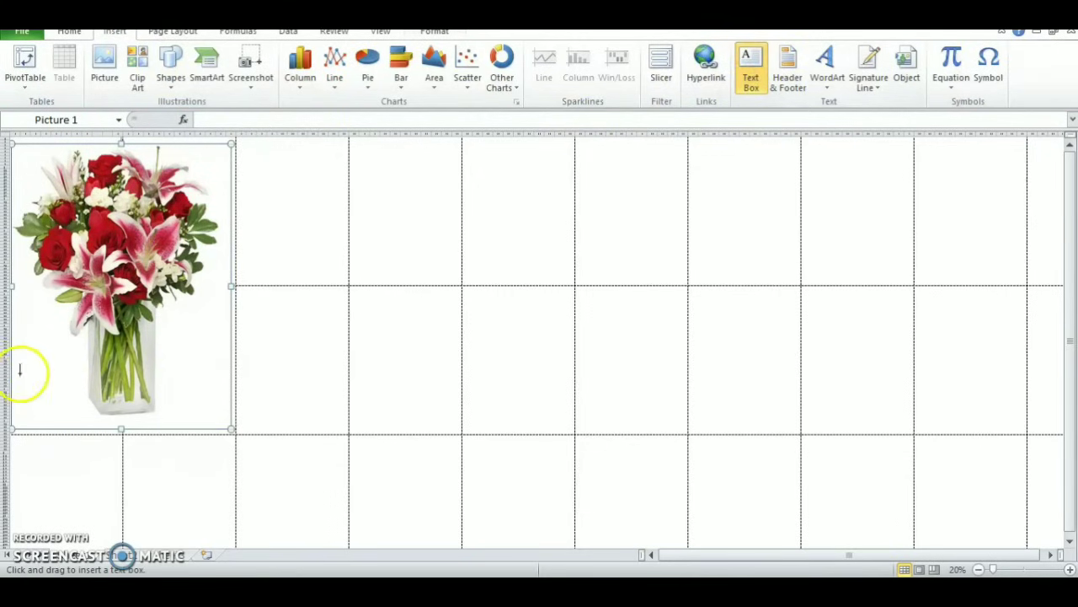
{"action": "left_click_drag", "start_coordinate": [20, 373], "coordinate": [229, 421]}
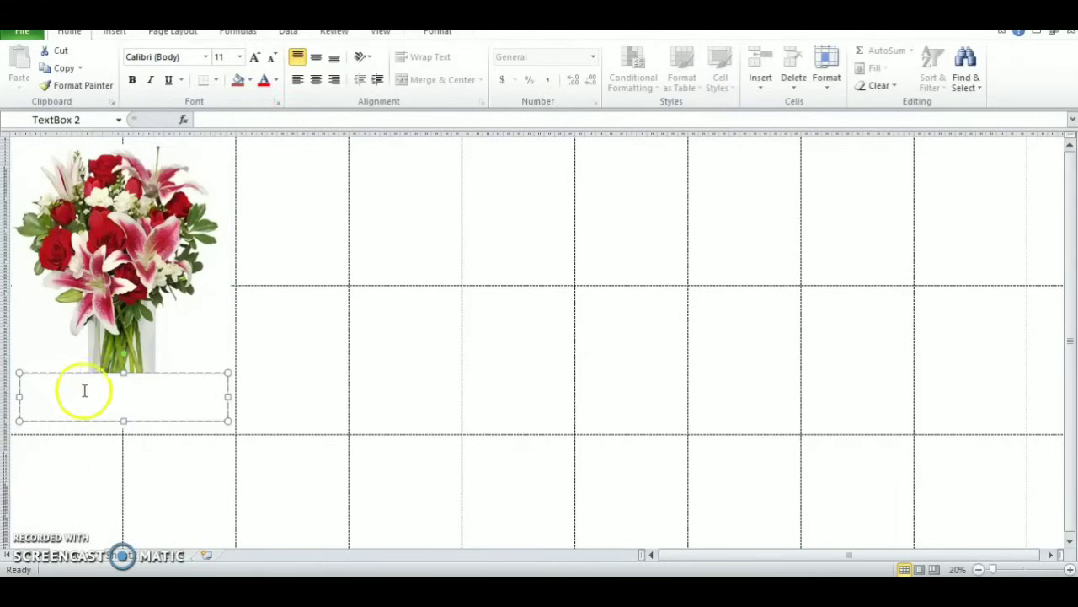
Set the text box's font size to 100 and enter the caption "This is a flower.".
{"action": "left_click", "coordinate": [253, 59]}
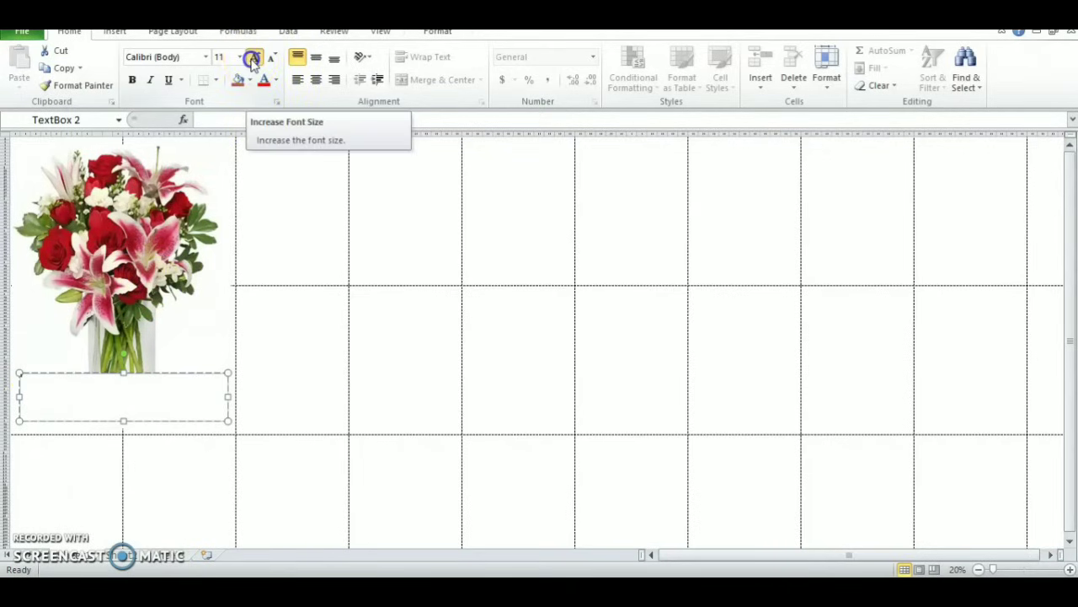
{"action": "left_click", "coordinate": [254, 59]}
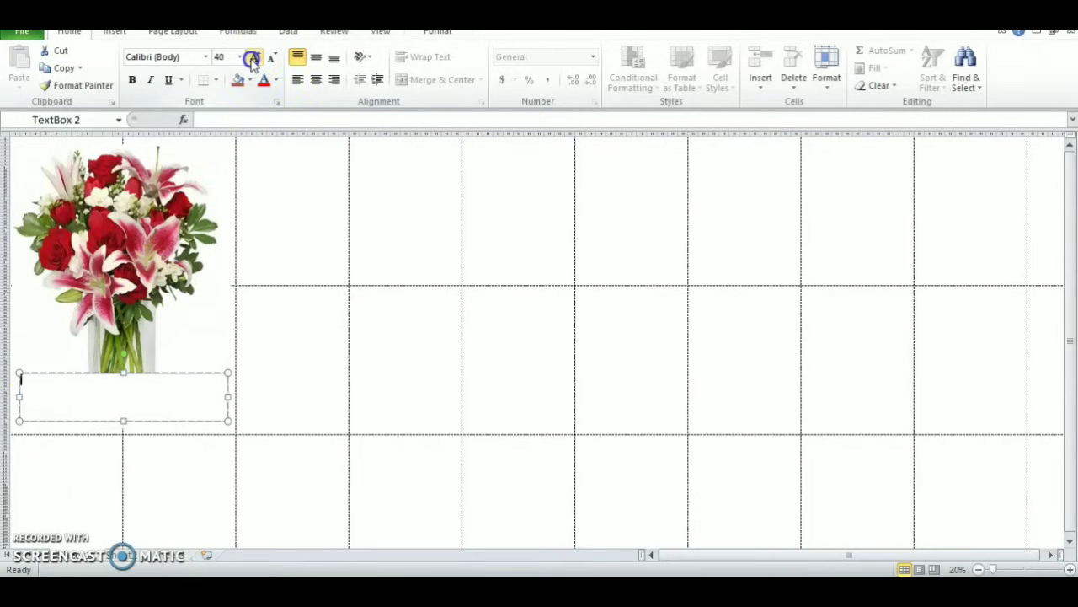
{"action": "left_click", "coordinate": [253, 59]}
{"action": "left_click", "coordinate": [268, 59]}
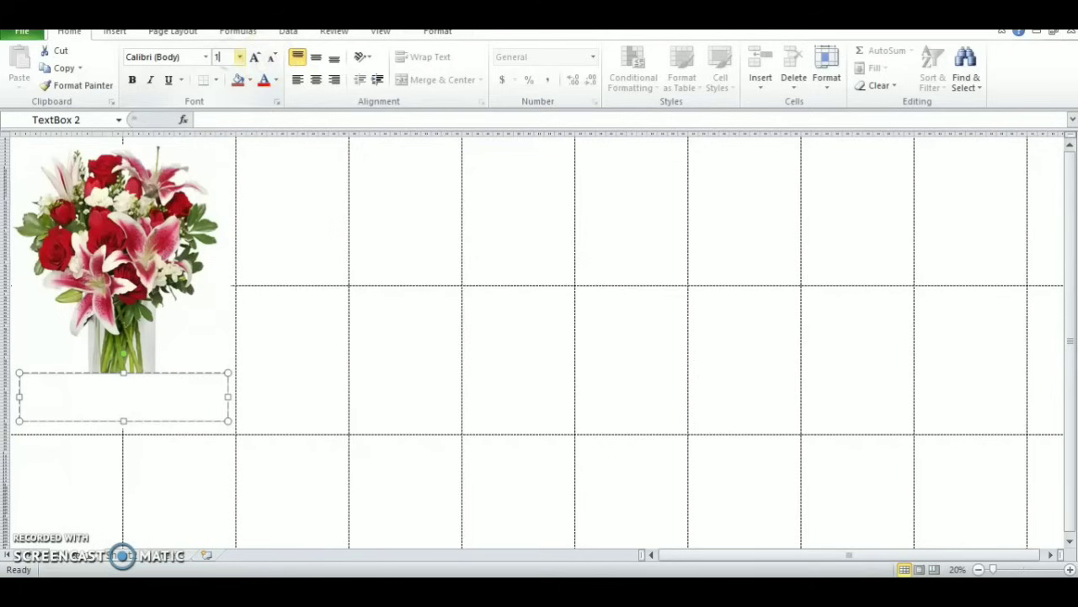
{"action": "type", "text": "00"}
{"action": "left_click", "coordinate": [80, 389]}
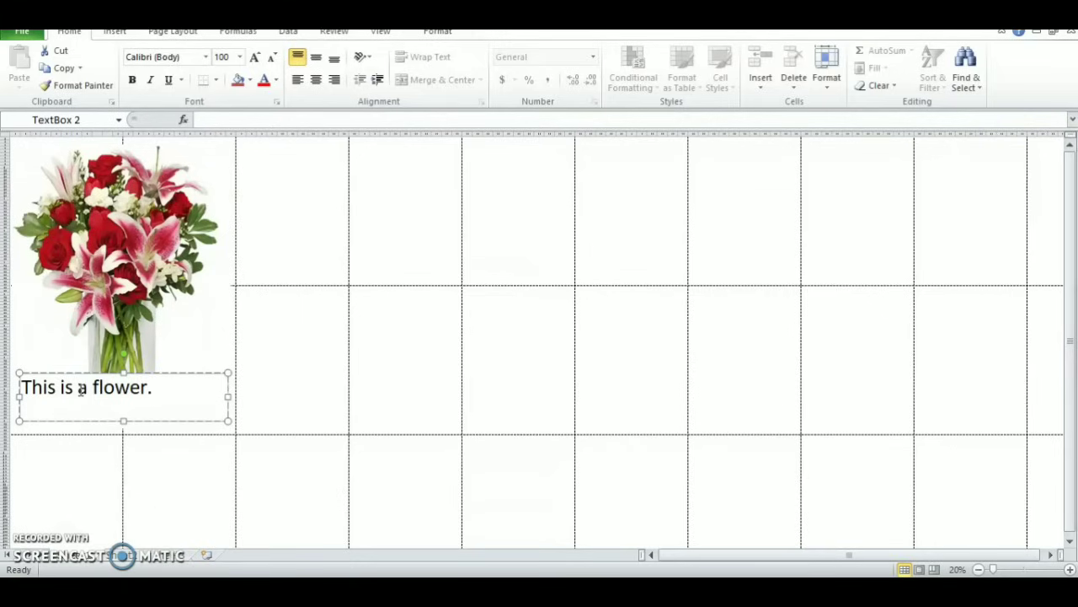
Make the caption bold, centred and 144 pt, and move its text box down to the picture's lower edge.
{"action": "left_click_drag", "start_coordinate": [159, 397], "coordinate": [55, 396]}
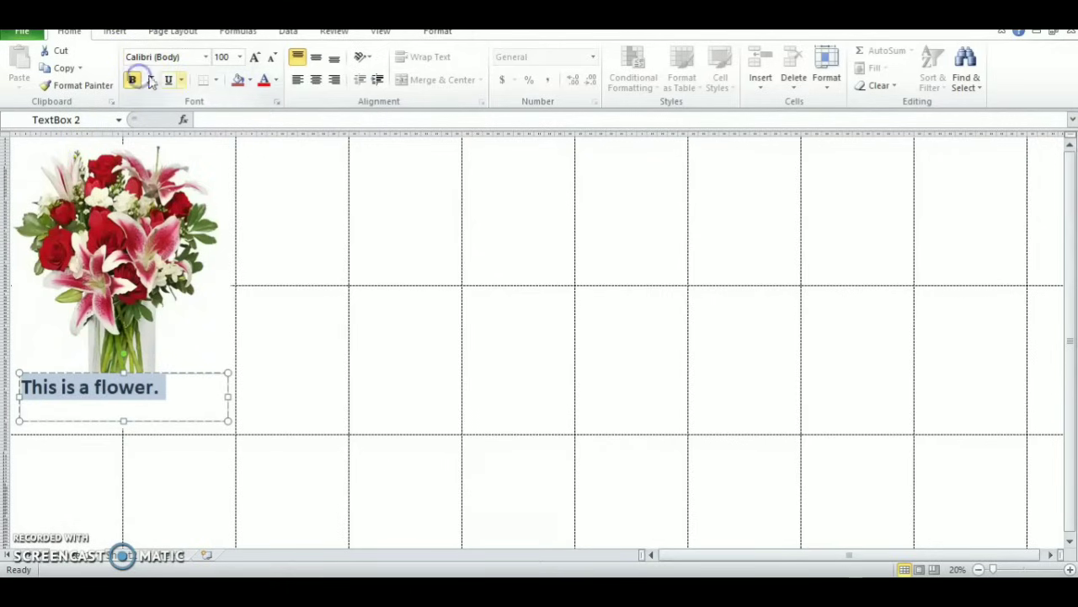
{"action": "left_click", "coordinate": [316, 79]}
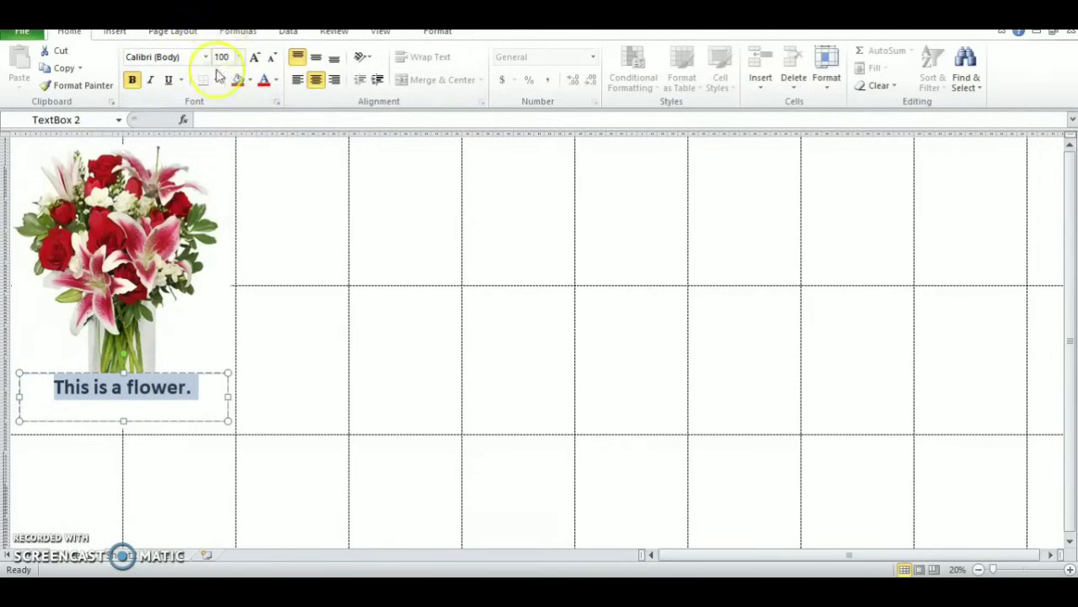
{"action": "left_click", "coordinate": [256, 57]}
{"action": "left_click", "coordinate": [256, 57]}
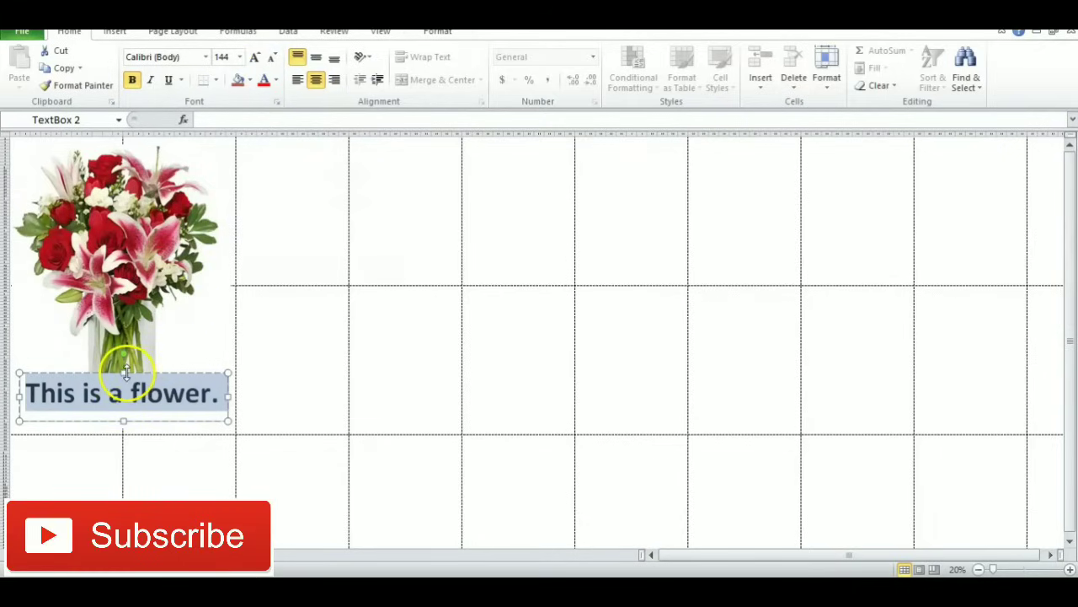
{"action": "left_click_drag", "start_coordinate": [135, 370], "coordinate": [193, 381]}
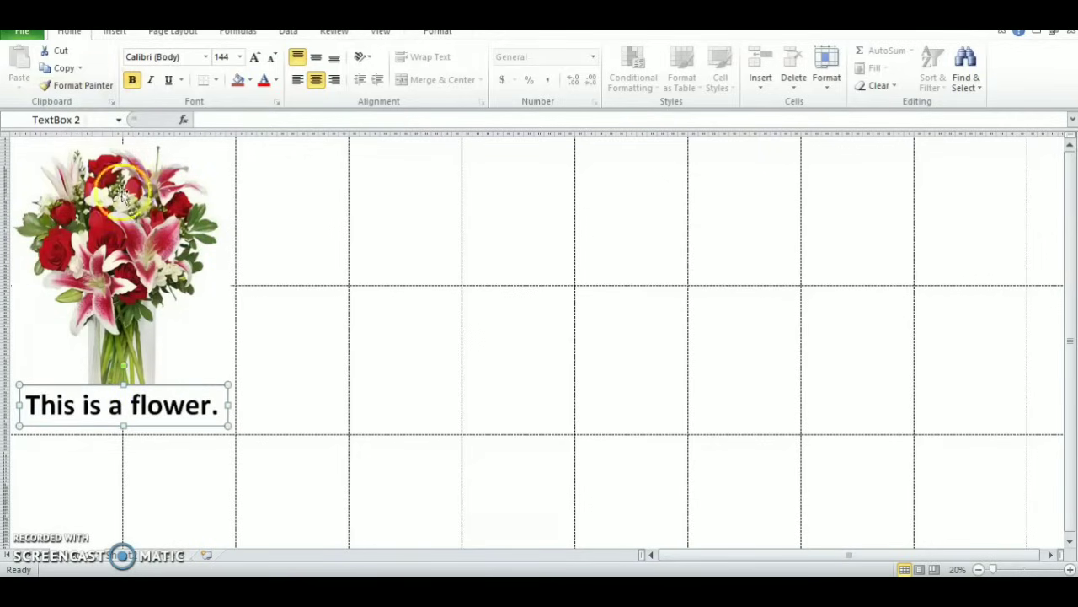
Check in the print preview how the picture and caption split across the four pages, and return to the sheet.
{"action": "left_click", "coordinate": [25, 31]}
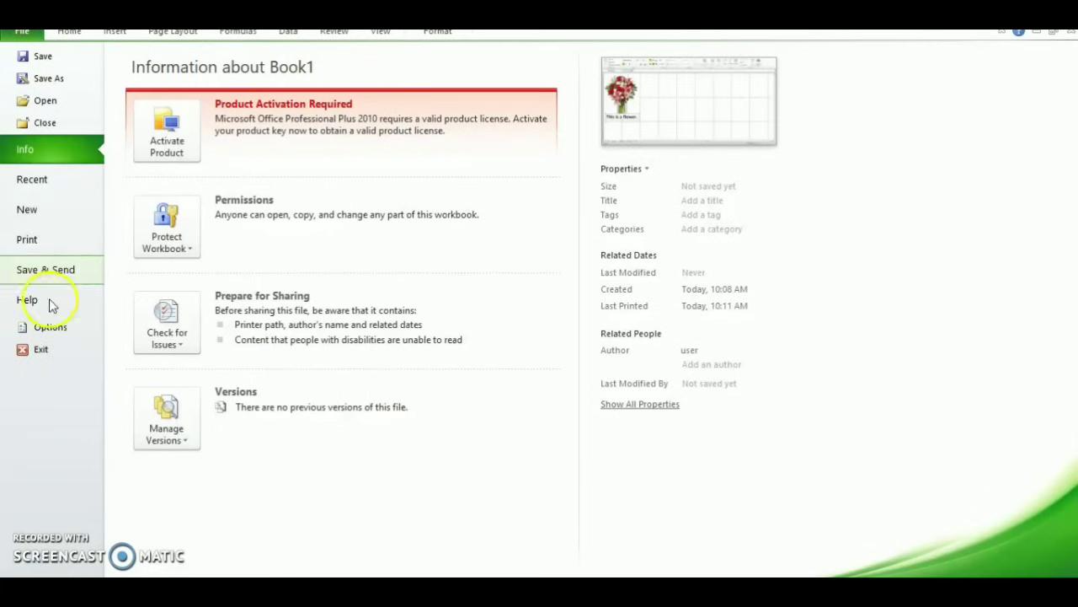
{"action": "left_click", "coordinate": [48, 239]}
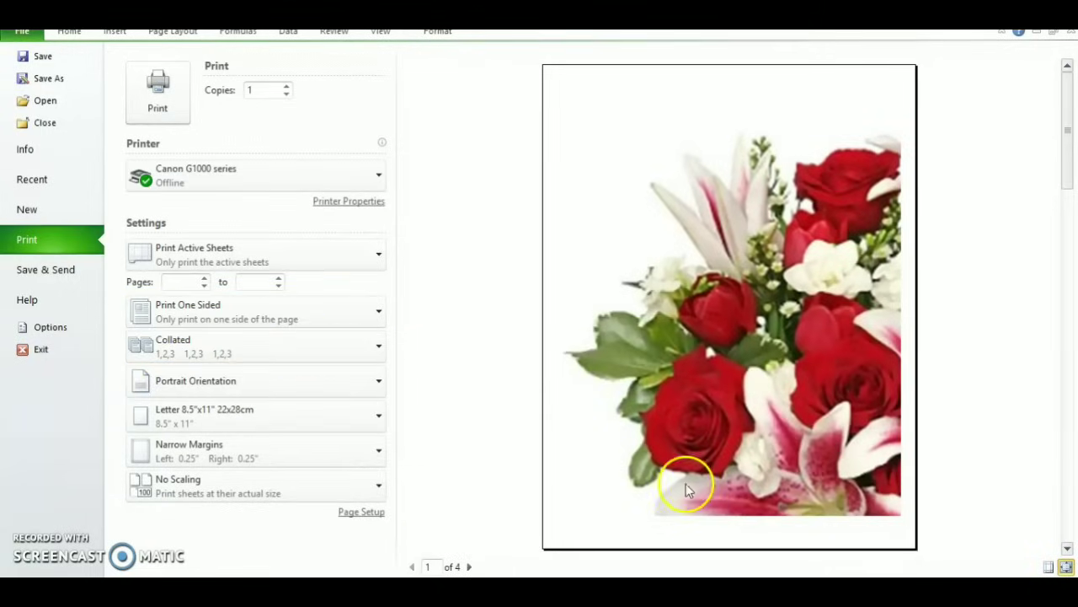
{"action": "left_click", "coordinate": [469, 566]}
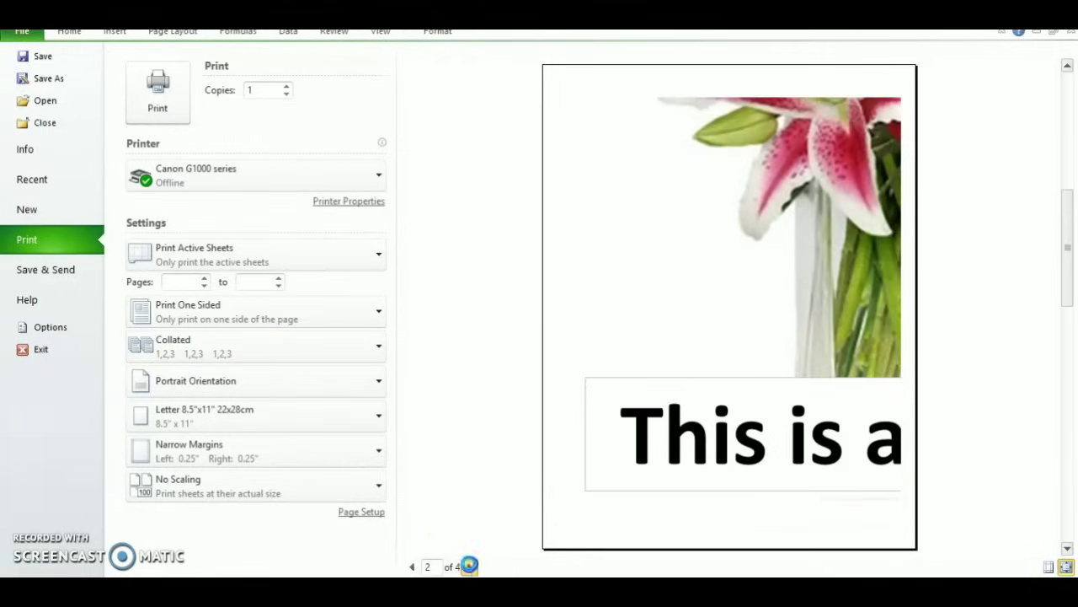
{"action": "left_click", "coordinate": [469, 566]}
{"action": "left_click", "coordinate": [469, 566]}
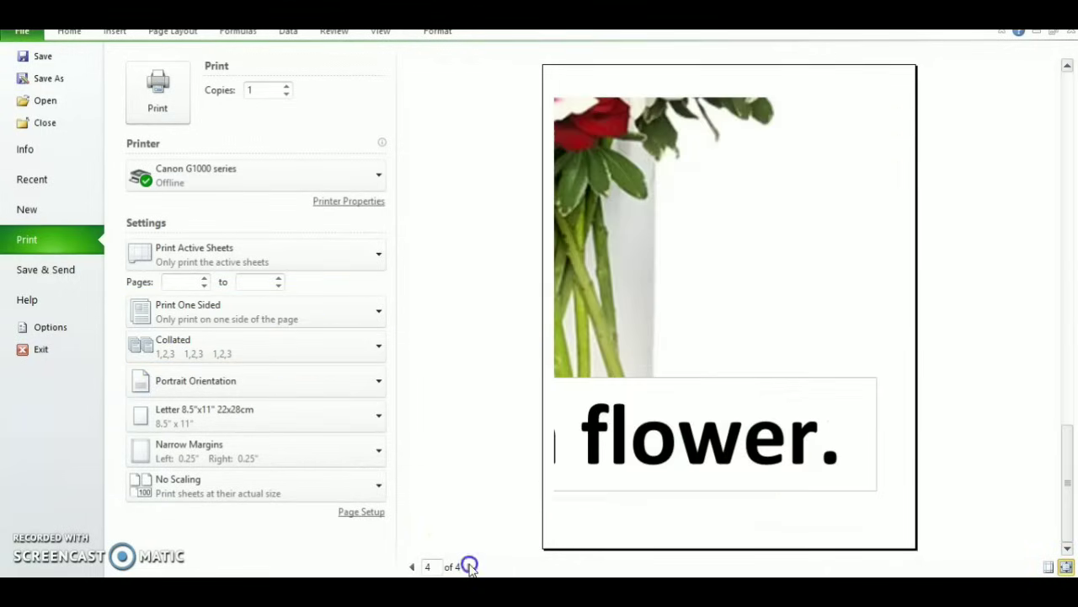
{"action": "left_click", "coordinate": [413, 566]}
{"action": "left_click", "coordinate": [413, 566]}
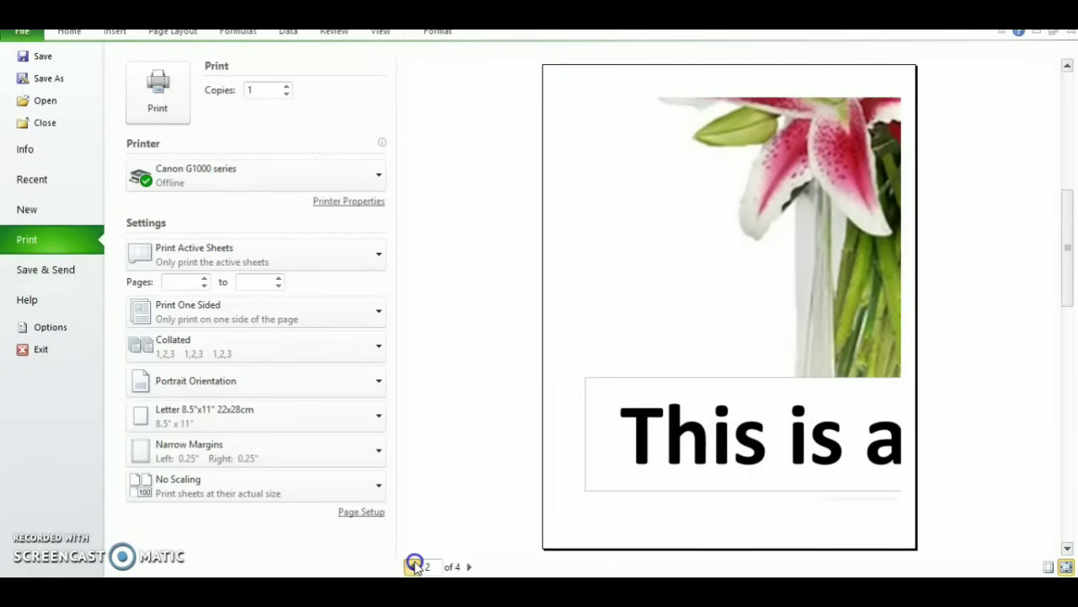
{"action": "left_click", "coordinate": [413, 566]}
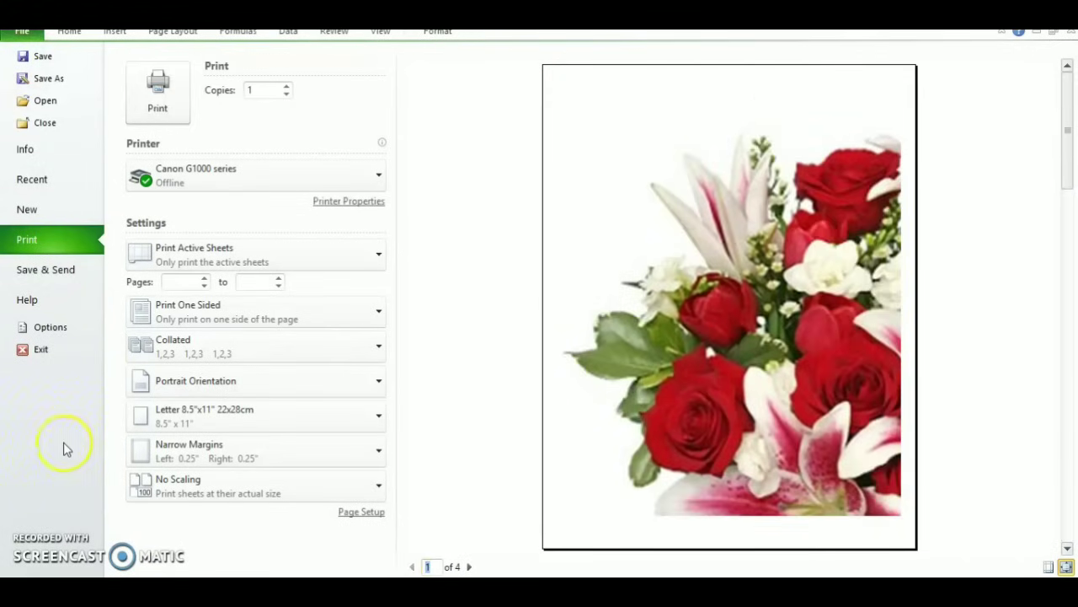
{"action": "key", "text": "Escape"}
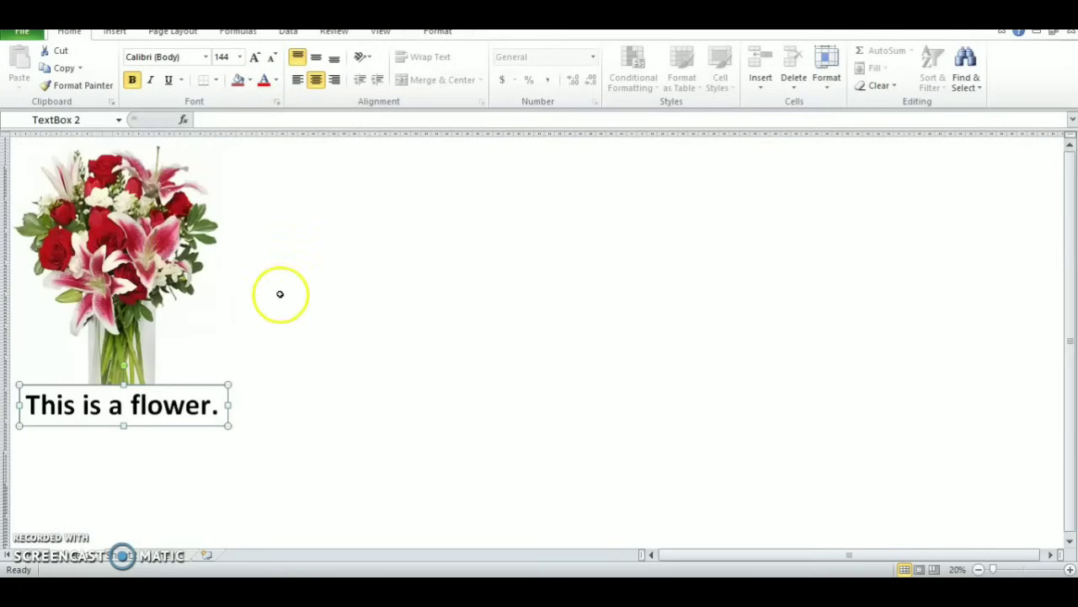
In Page Break Preview, move the caption text box up across the flower stems, and return to Normal view.
{"action": "left_click", "coordinate": [933, 570]}
{"action": "left_click", "coordinate": [291, 411]}
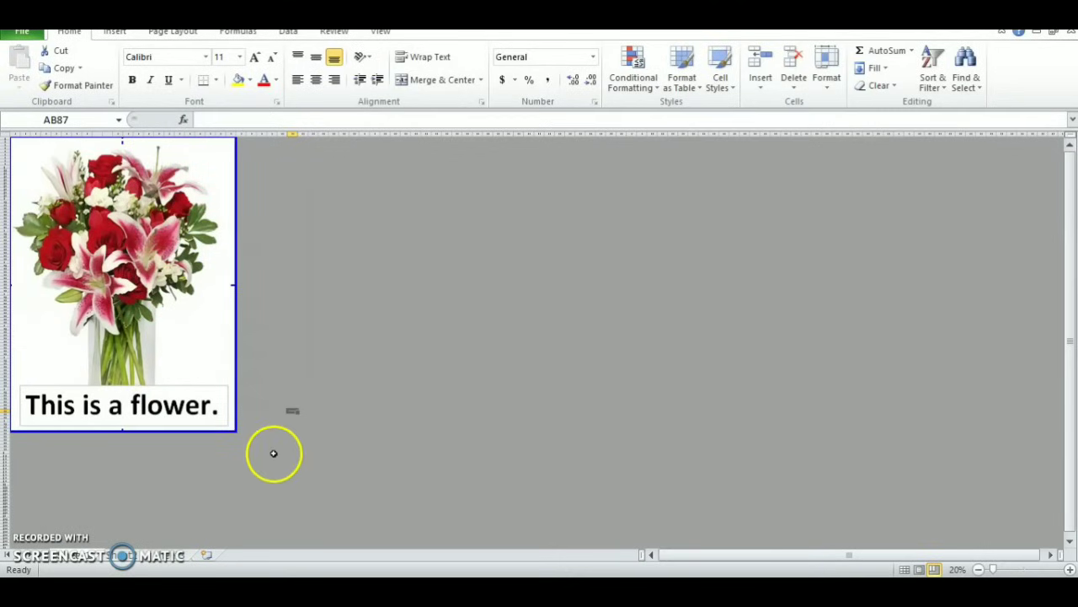
{"action": "left_click", "coordinate": [131, 296]}
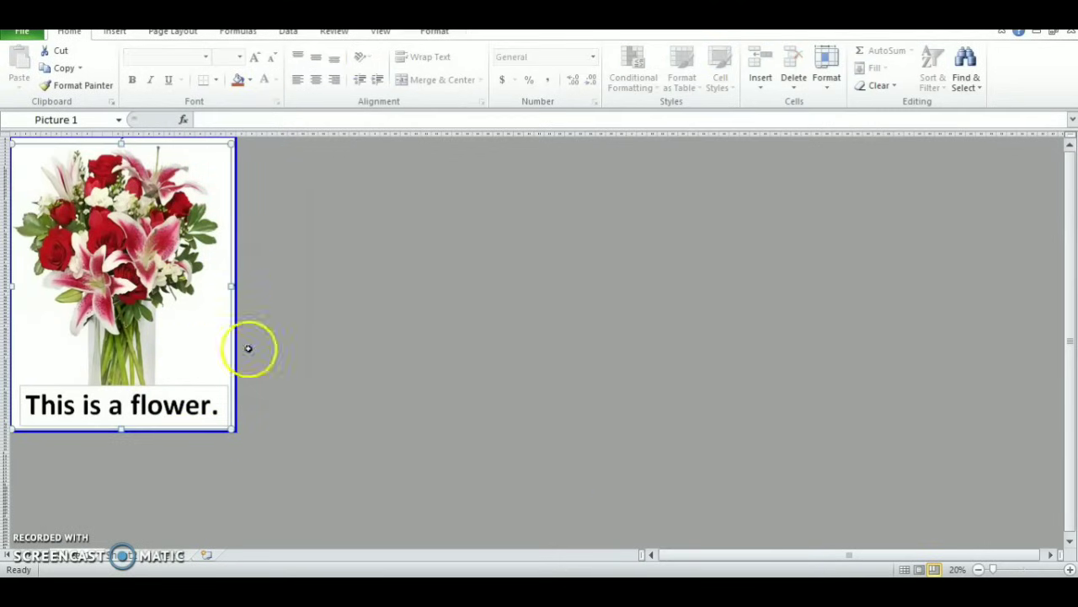
{"action": "left_click", "coordinate": [134, 399]}
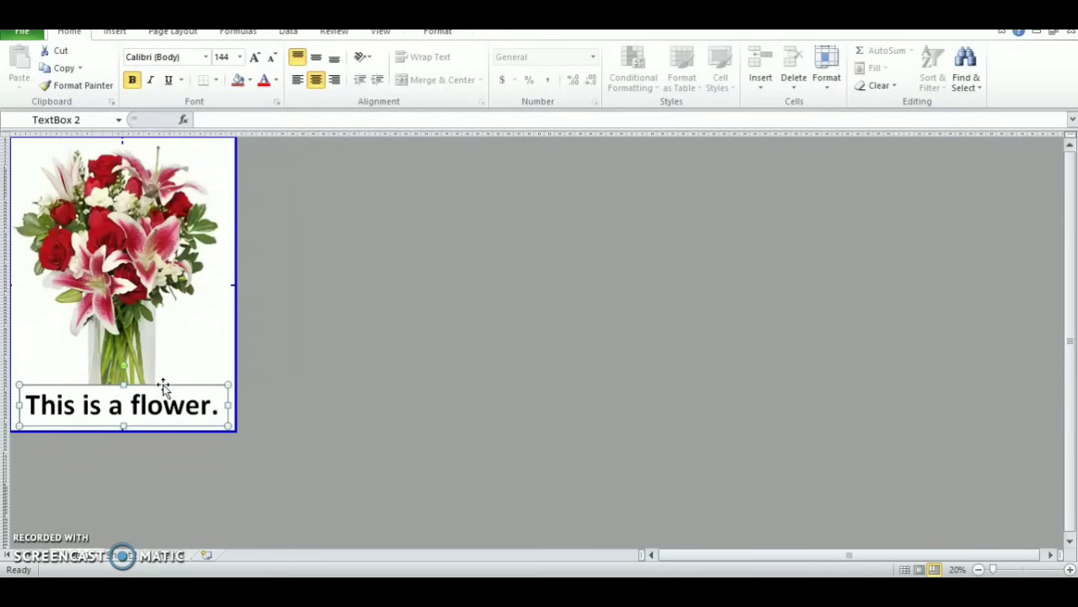
{"action": "left_click_drag", "start_coordinate": [162, 385], "coordinate": [154, 305]}
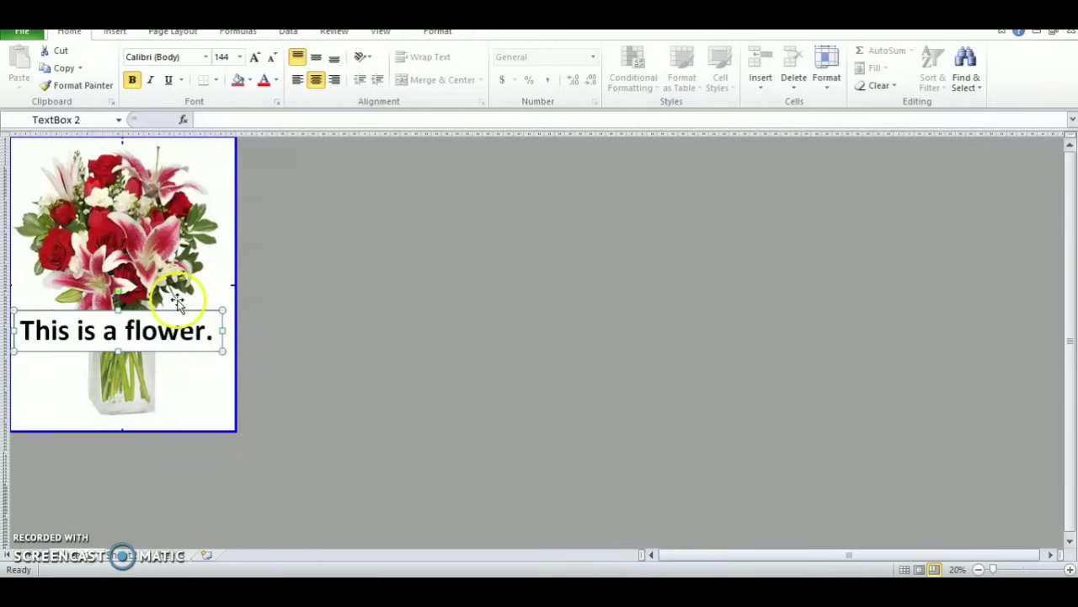
{"action": "left_click_drag", "start_coordinate": [175, 310], "coordinate": [180, 311]}
{"action": "left_click", "coordinate": [905, 570]}
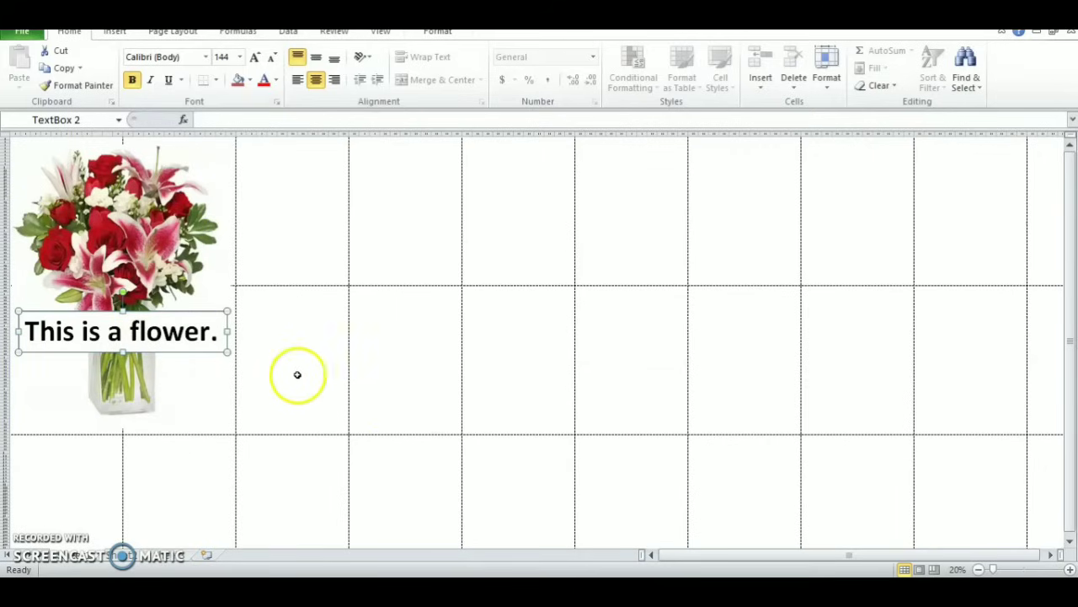
Stretch the flower picture in width and height to fill a block of four by four pages.
{"action": "left_click", "coordinate": [209, 261]}
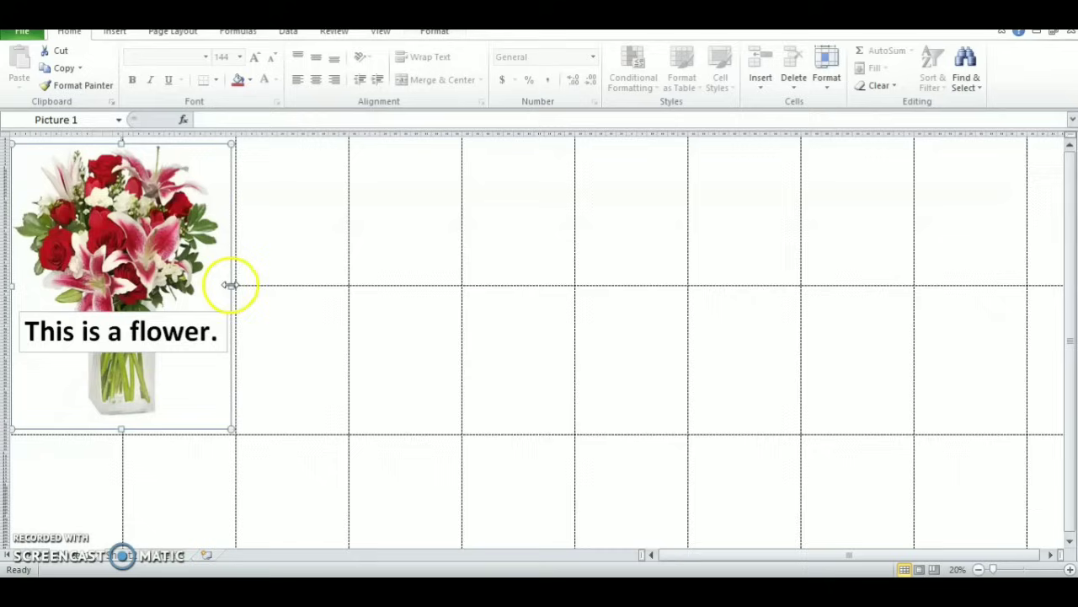
{"action": "left_click_drag", "start_coordinate": [230, 286], "coordinate": [445, 289]}
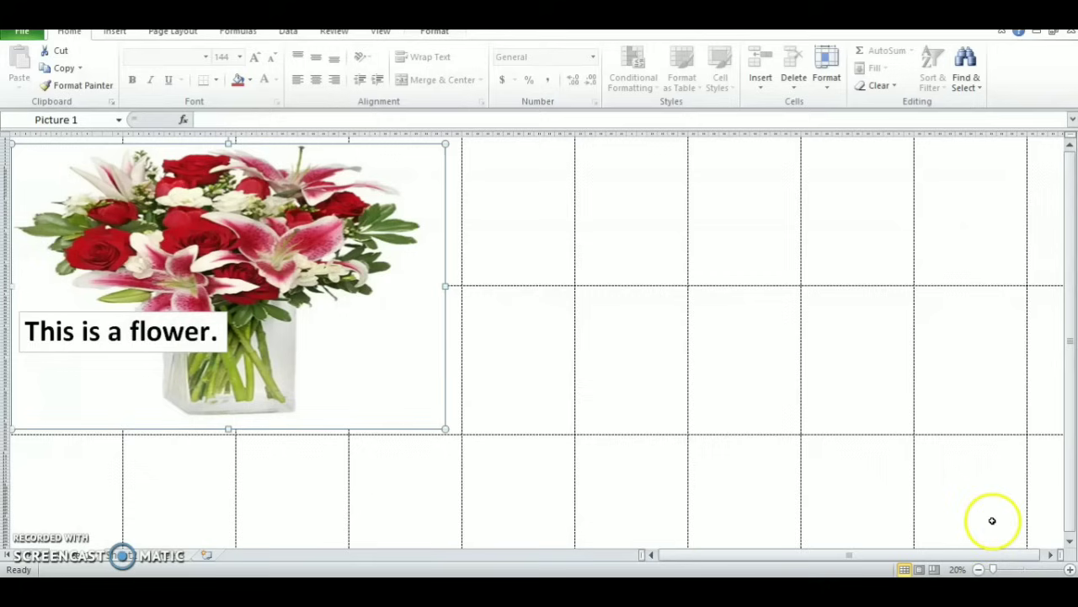
{"action": "left_click", "coordinate": [980, 570]}
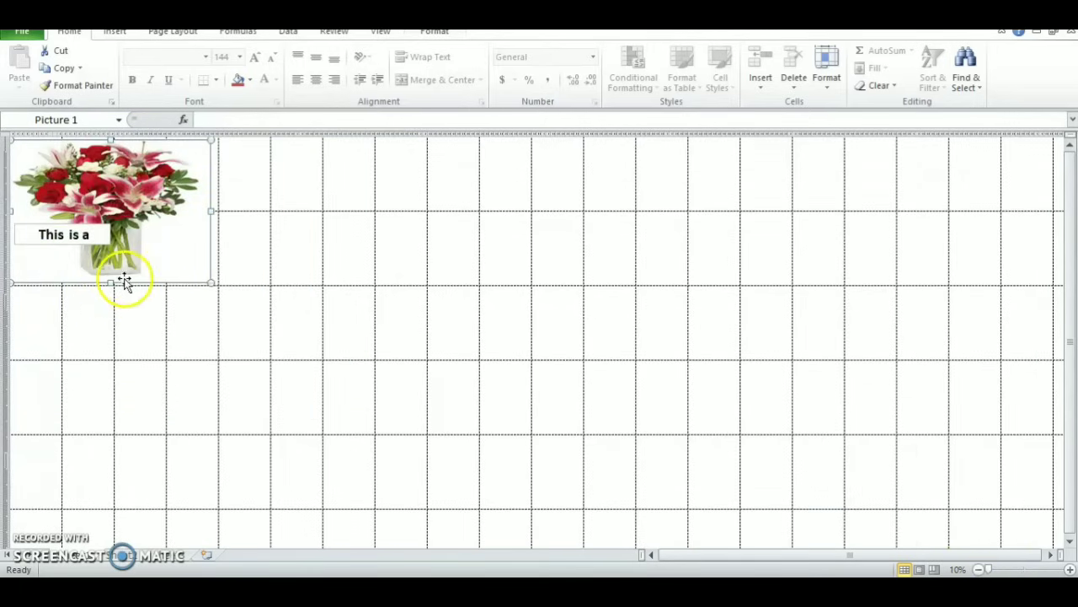
{"action": "left_click_drag", "start_coordinate": [109, 284], "coordinate": [107, 427]}
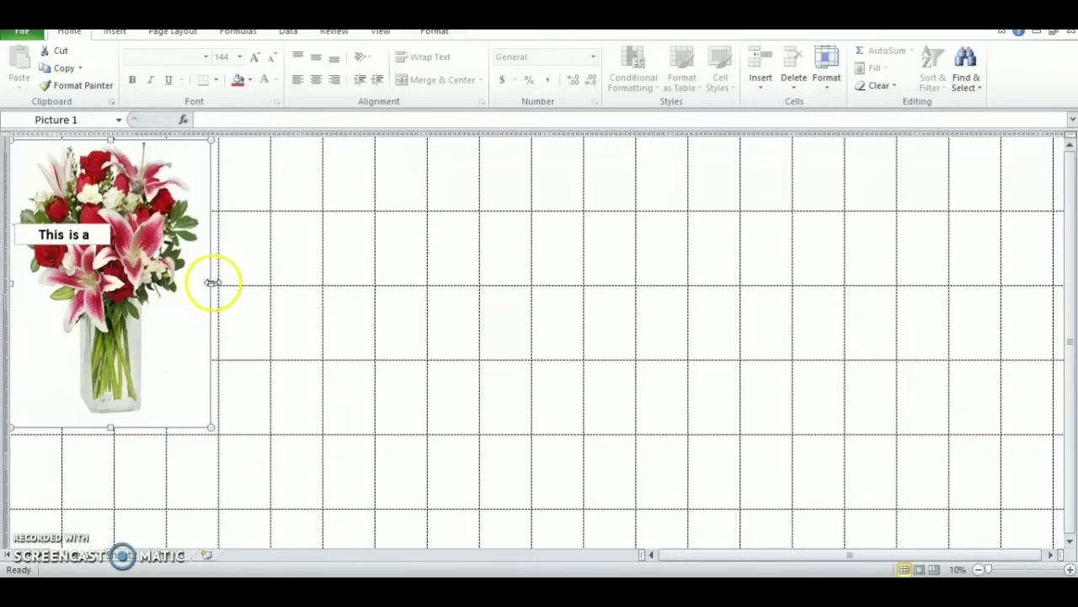
{"action": "left_click_drag", "start_coordinate": [212, 283], "coordinate": [215, 284]}
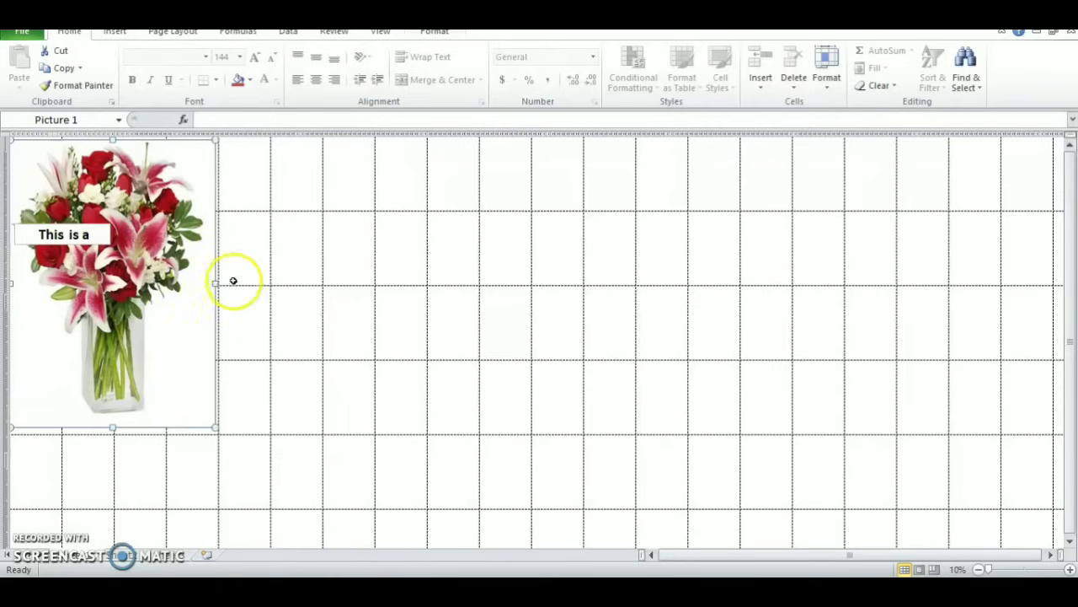
Widen the caption text box to nearly the picture's full width and move it to the bottom of the picture.
{"action": "left_click", "coordinate": [103, 235]}
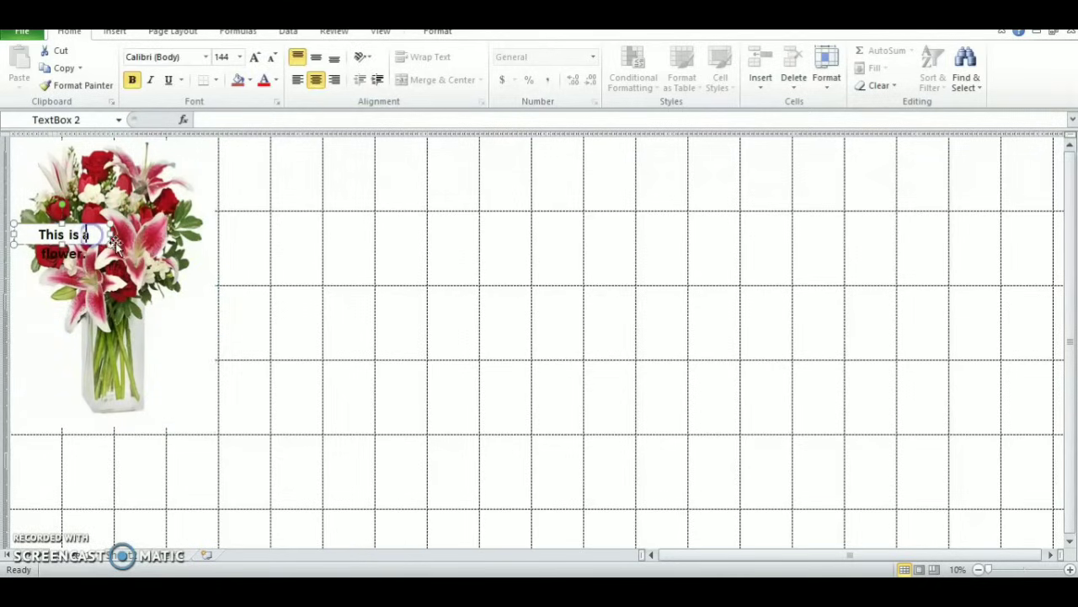
{"action": "left_click", "coordinate": [112, 238]}
{"action": "left_click_drag", "start_coordinate": [111, 240], "coordinate": [205, 261]}
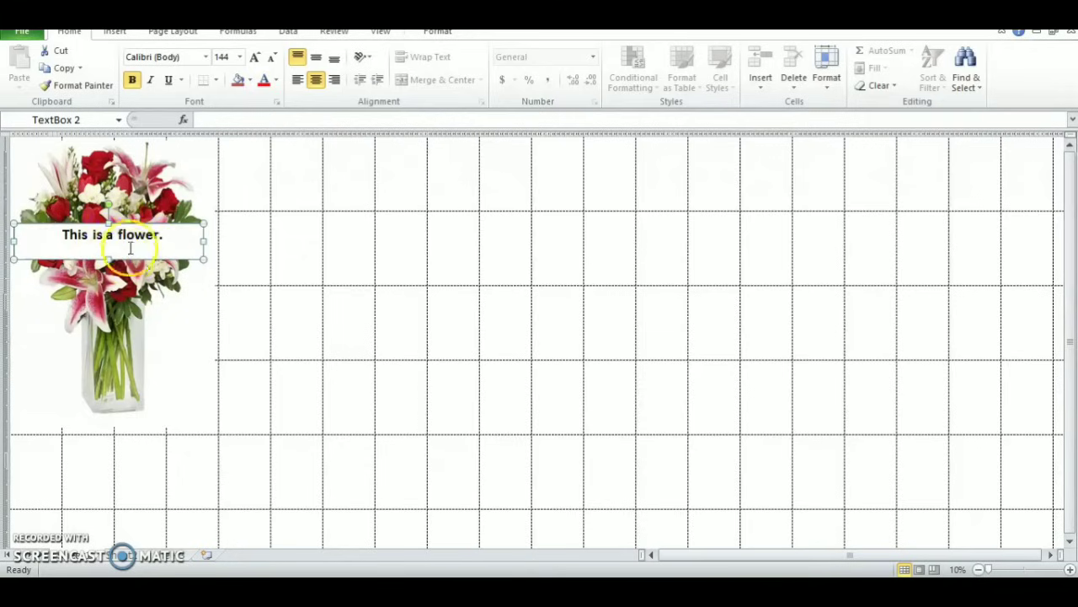
{"action": "left_click_drag", "start_coordinate": [131, 258], "coordinate": [130, 419]}
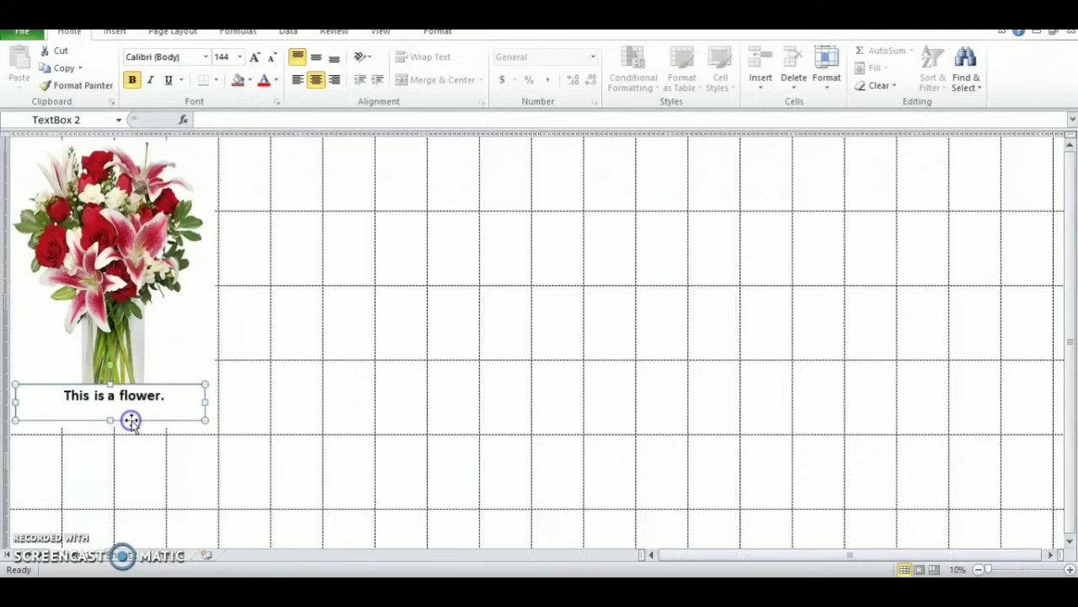
Increase the caption's font size to 250 and move the text box slightly down to the picture's lower edge.
{"action": "left_click", "coordinate": [254, 56]}
{"action": "left_click", "coordinate": [254, 57]}
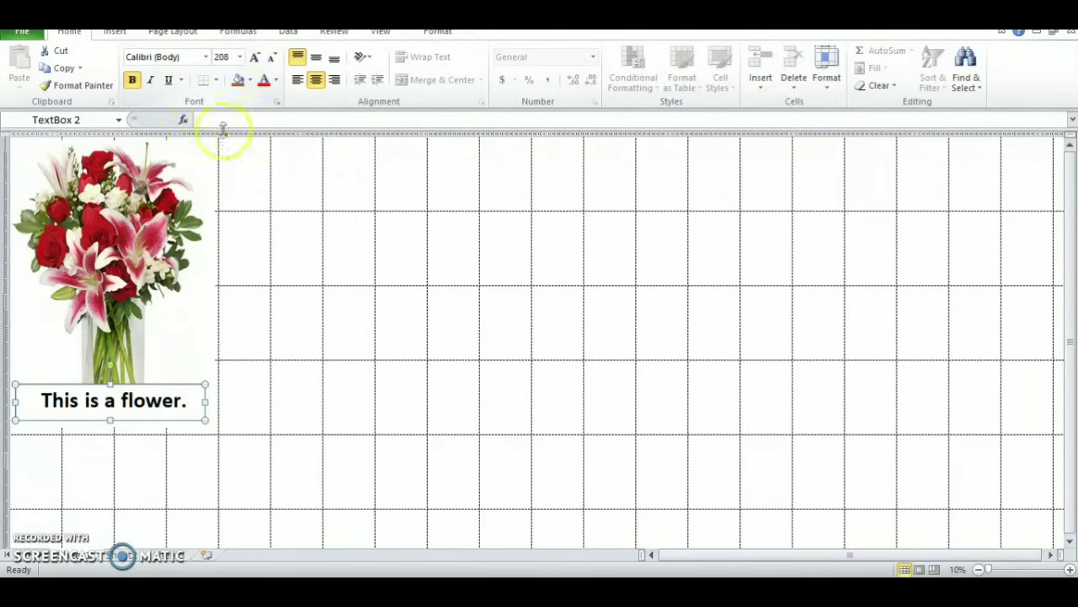
{"action": "left_click", "coordinate": [253, 56]}
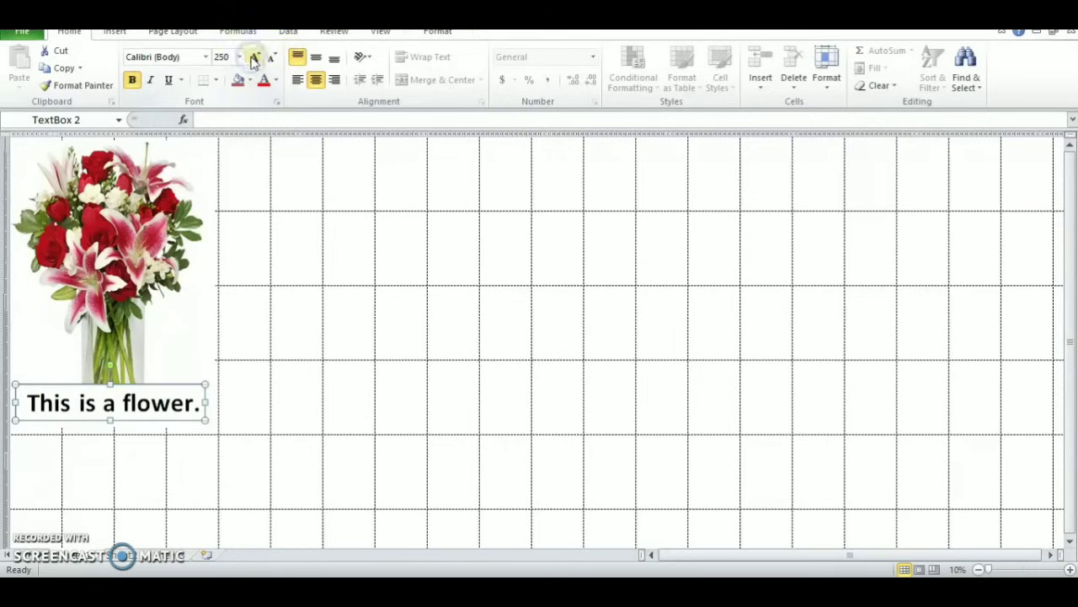
{"action": "left_click_drag", "start_coordinate": [157, 384], "coordinate": [161, 393]}
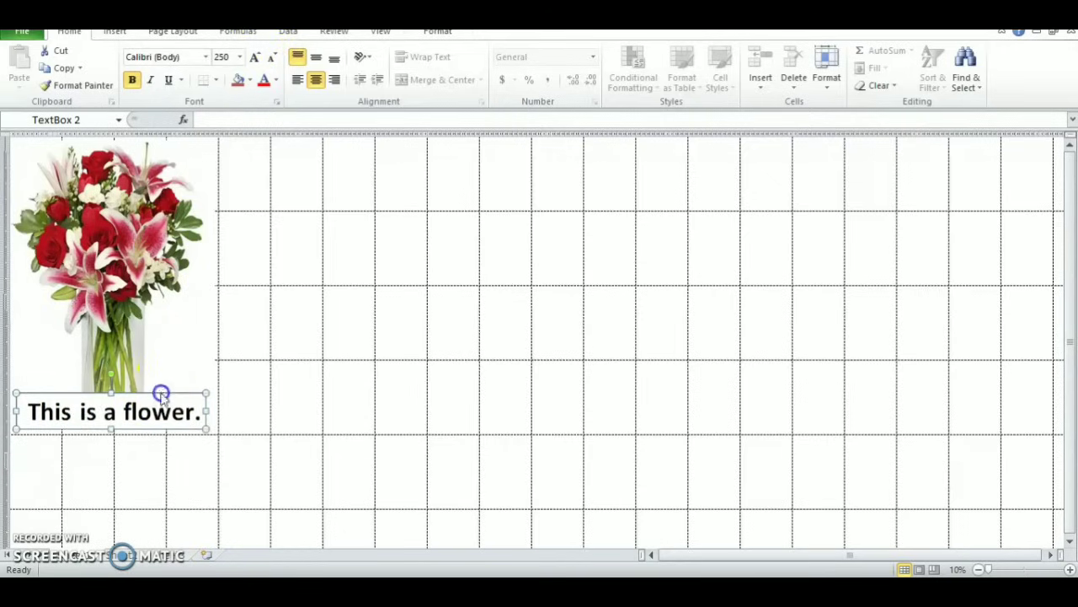
Open the print preview of the enlarged flower poster and page through it from the first page to the last.
{"action": "left_click", "coordinate": [22, 31]}
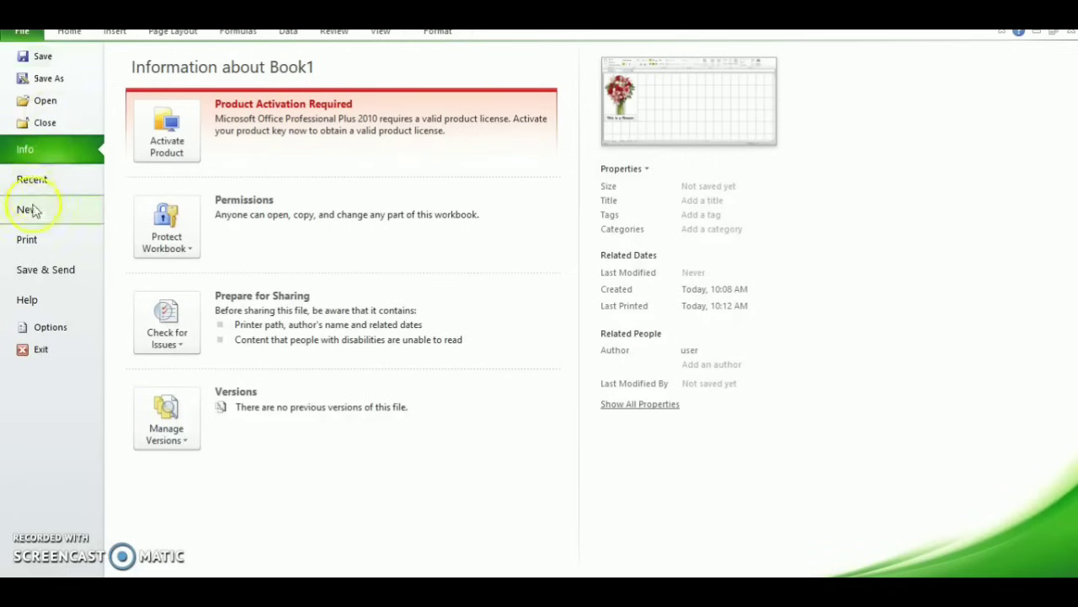
{"action": "left_click", "coordinate": [28, 240]}
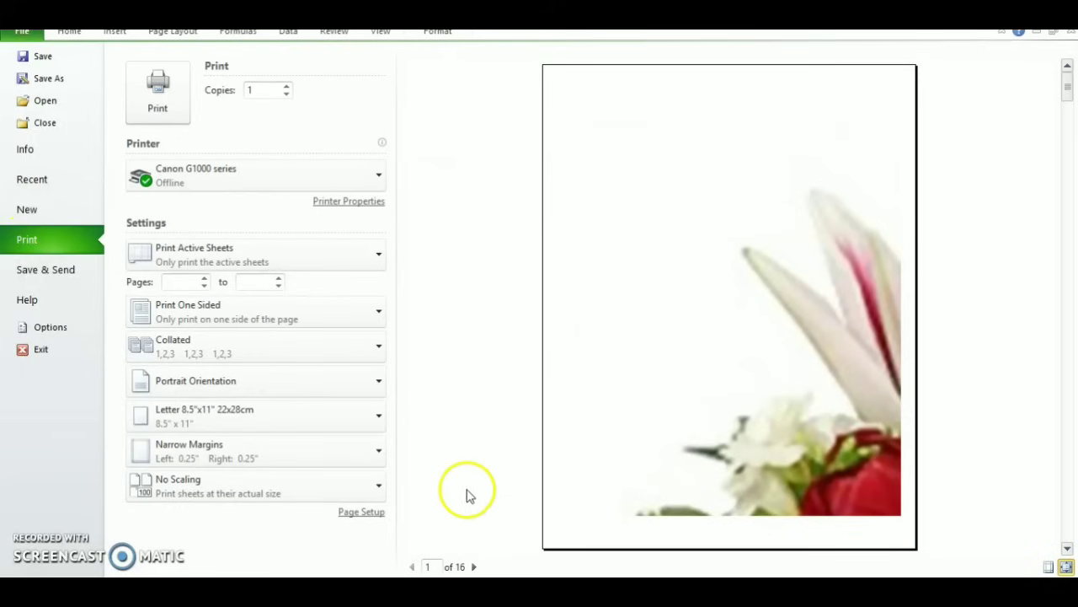
{"action": "left_click", "coordinate": [472, 567]}
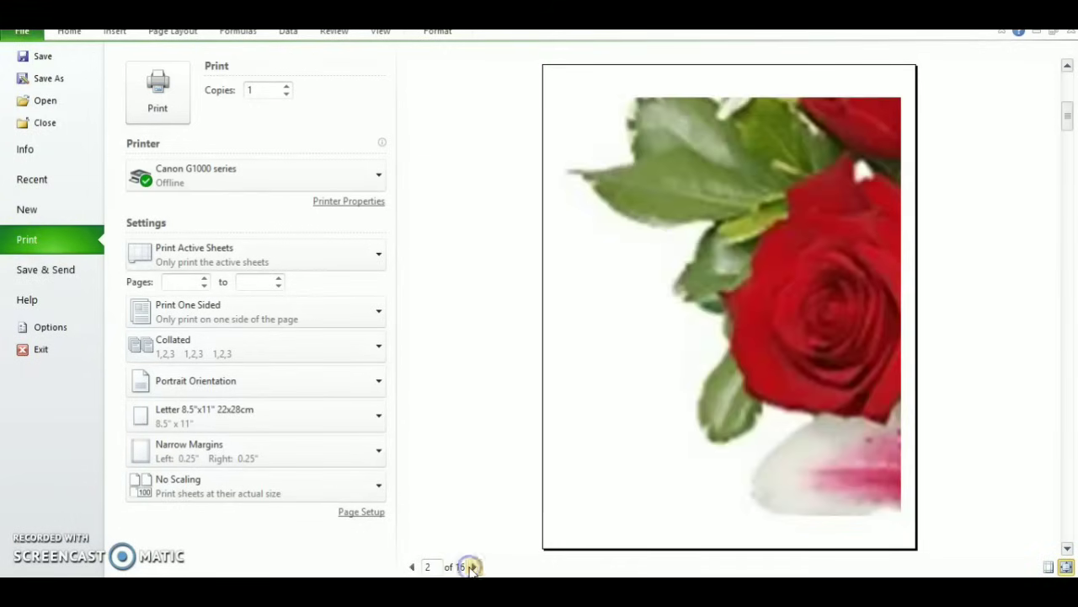
{"action": "left_click", "coordinate": [472, 567]}
{"action": "left_click", "coordinate": [472, 567]}
{"action": "left_click", "coordinate": [472, 567]}
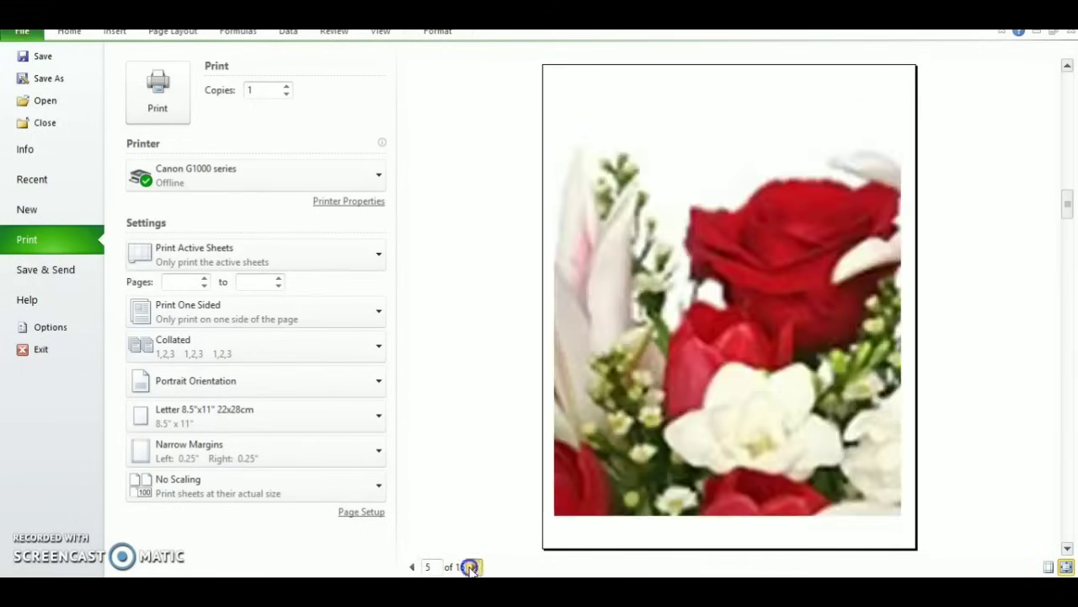
{"action": "left_click", "coordinate": [472, 567]}
{"action": "left_click", "coordinate": [471, 567]}
{"action": "left_click", "coordinate": [472, 566]}
{"action": "left_click", "coordinate": [472, 567]}
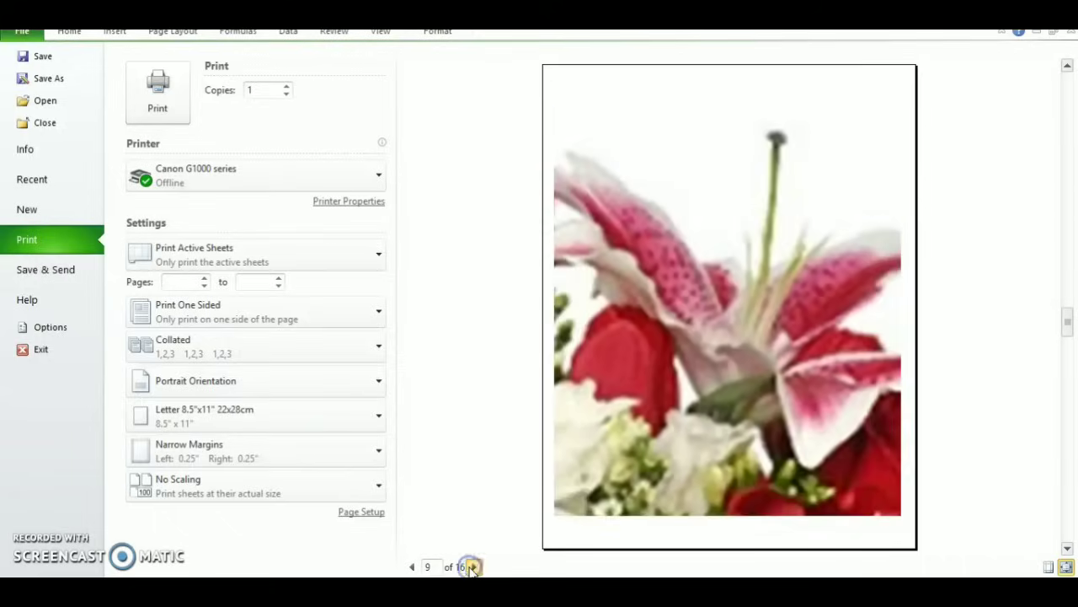
{"action": "left_click", "coordinate": [471, 567]}
{"action": "left_click", "coordinate": [472, 566]}
{"action": "left_click", "coordinate": [472, 567]}
{"action": "left_click", "coordinate": [472, 567]}
{"action": "left_click", "coordinate": [471, 567]}
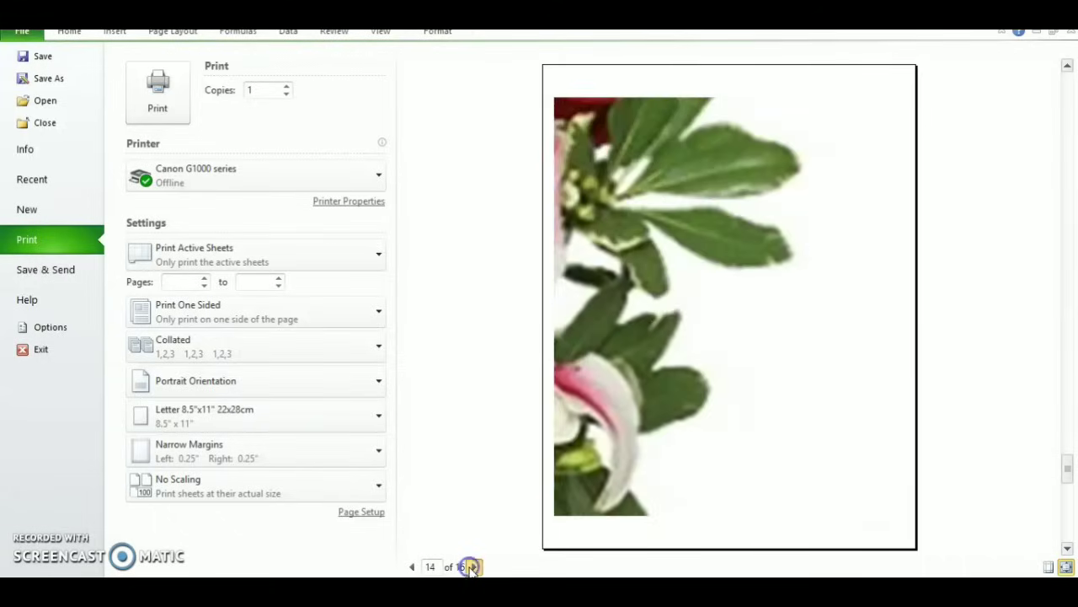
{"action": "left_click", "coordinate": [472, 567]}
{"action": "left_click", "coordinate": [472, 566]}
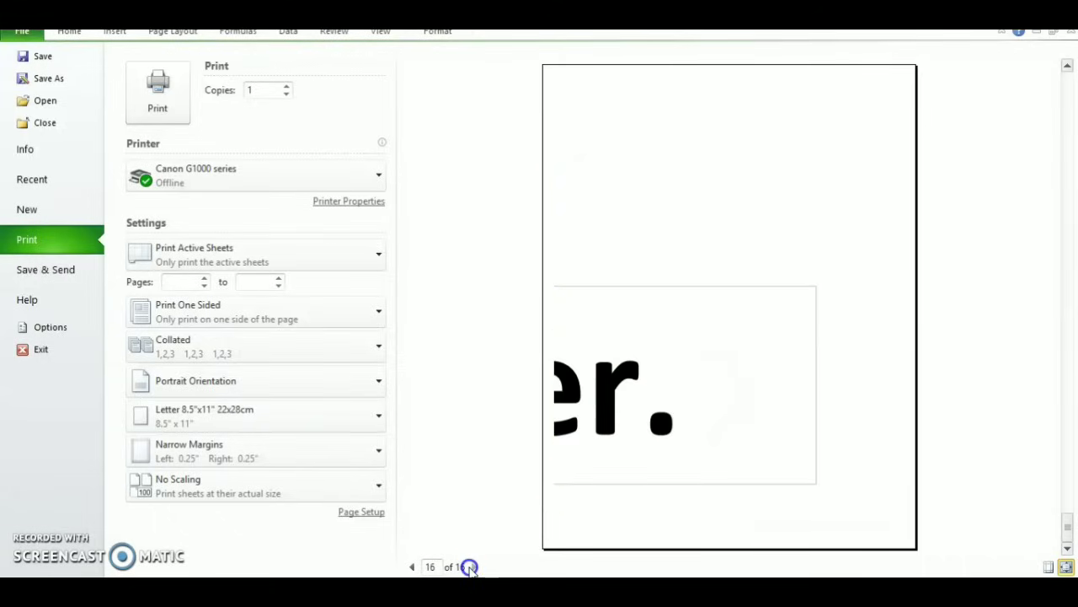
Step back four pages in the print preview to recheck them and return to the worksheet.
{"action": "left_click", "coordinate": [412, 567]}
{"action": "left_click", "coordinate": [412, 567]}
{"action": "left_click", "coordinate": [412, 567]}
{"action": "left_click", "coordinate": [412, 567]}
{"action": "left_click", "coordinate": [32, 33]}
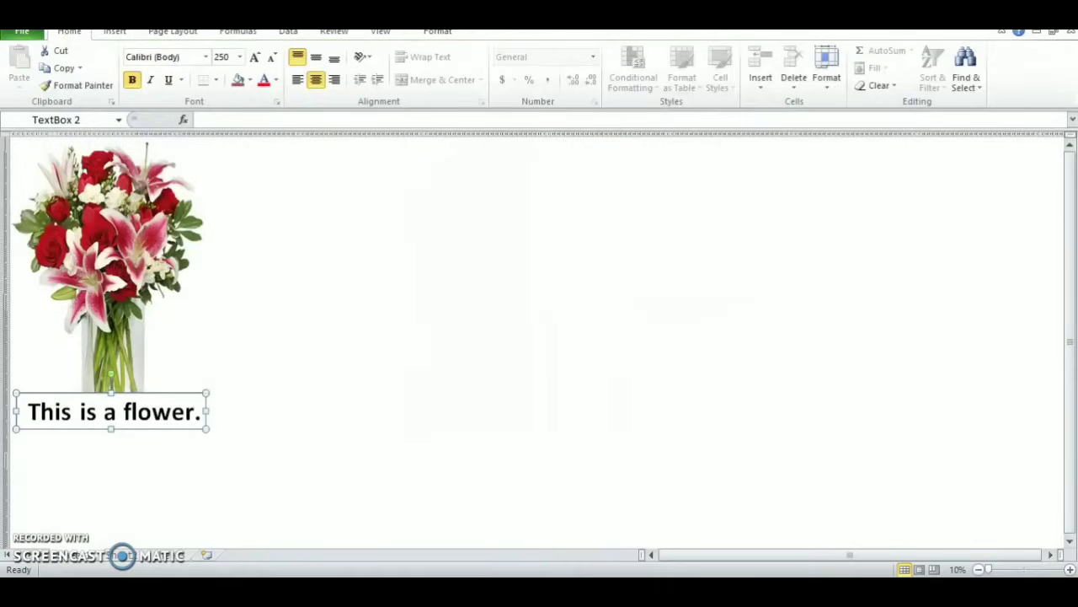
Show the worksheet in Page Break Preview at 10% zoom and deselect the caption text box to check the page layout.
{"action": "left_click", "coordinate": [935, 569]}
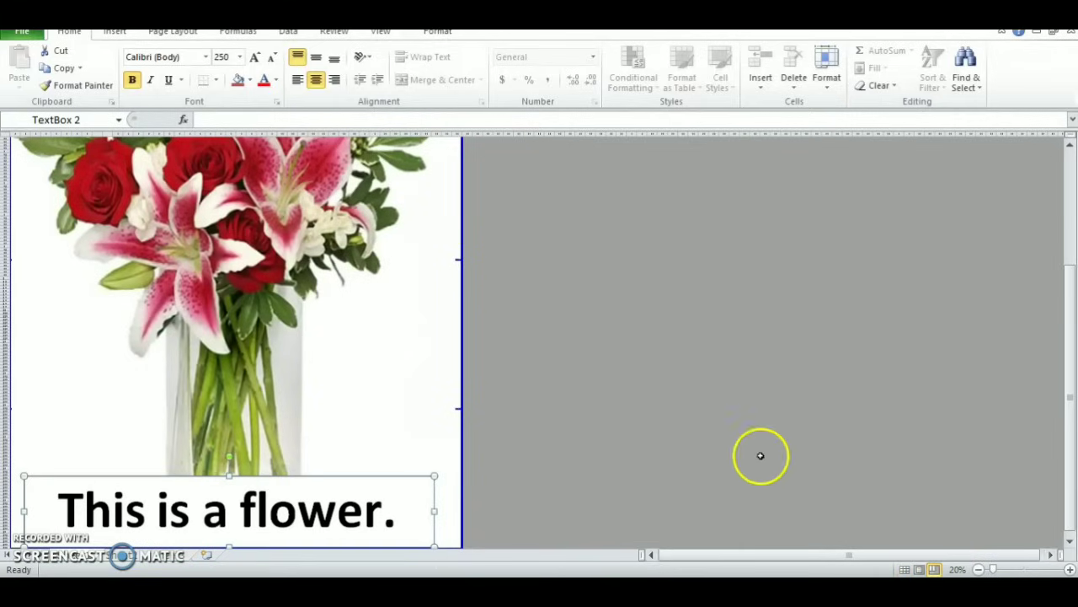
{"action": "left_click", "coordinate": [979, 568]}
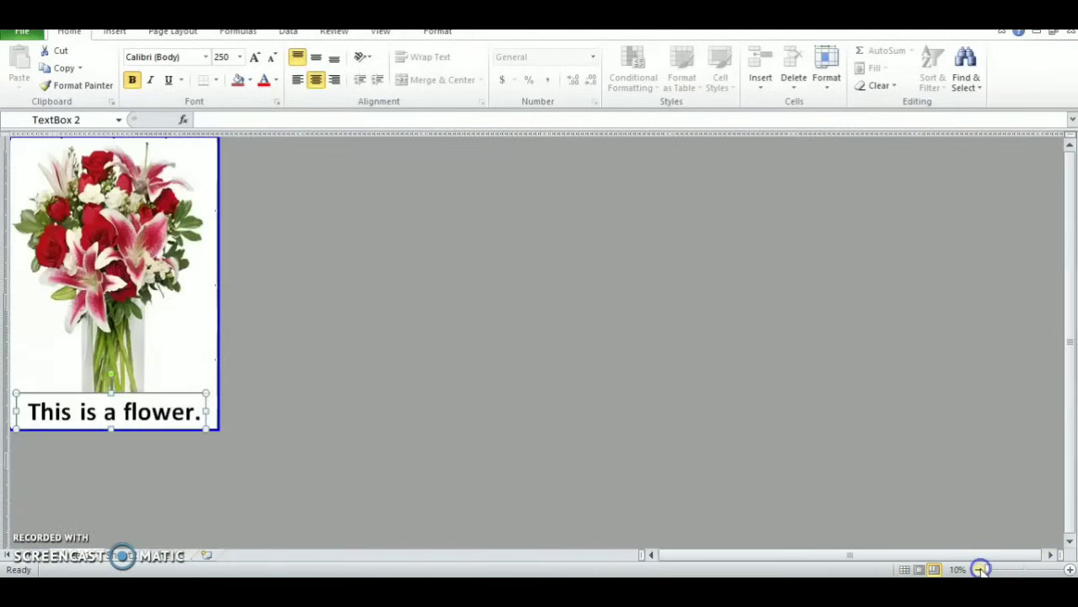
{"action": "left_click", "coordinate": [422, 416]}
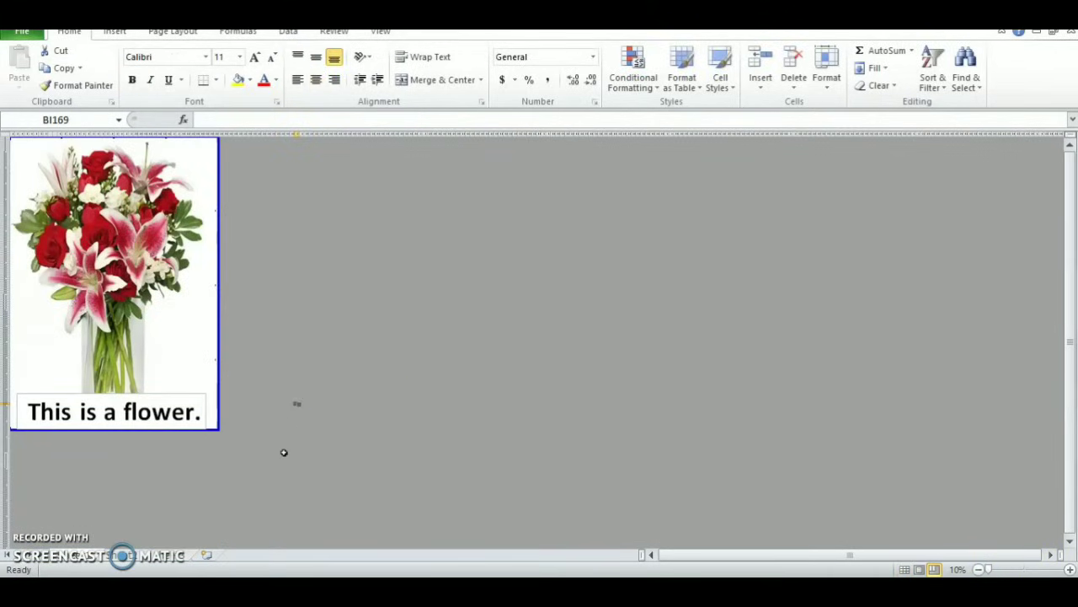